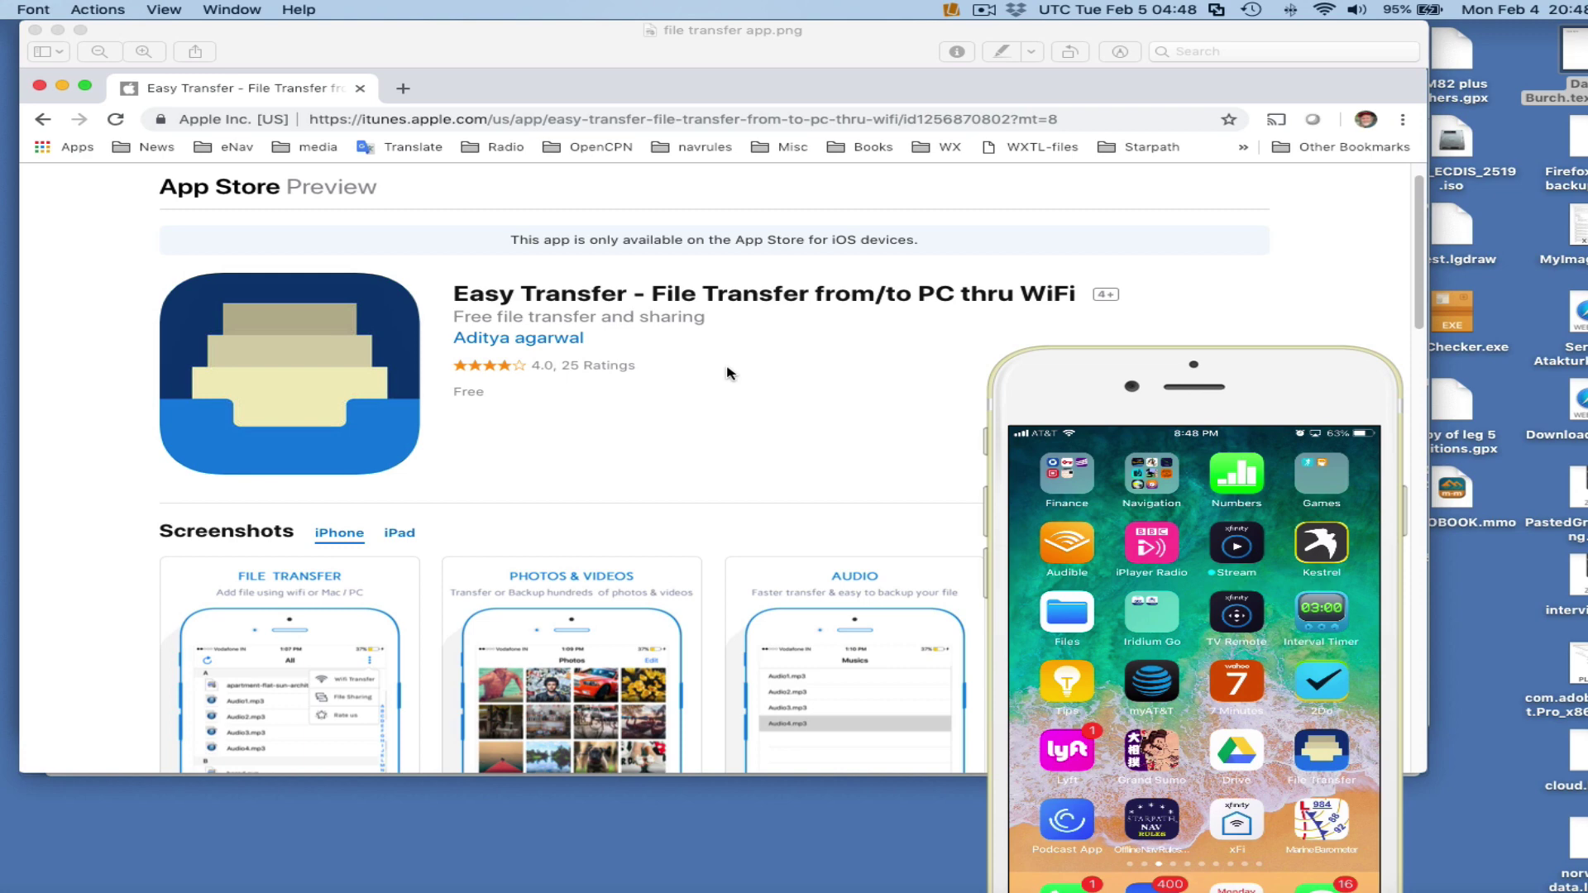
# Step: Reposition the mirrored iPhone window on the desktop and enlarge it by dragging its corner
pyautogui.click(1047, 363)
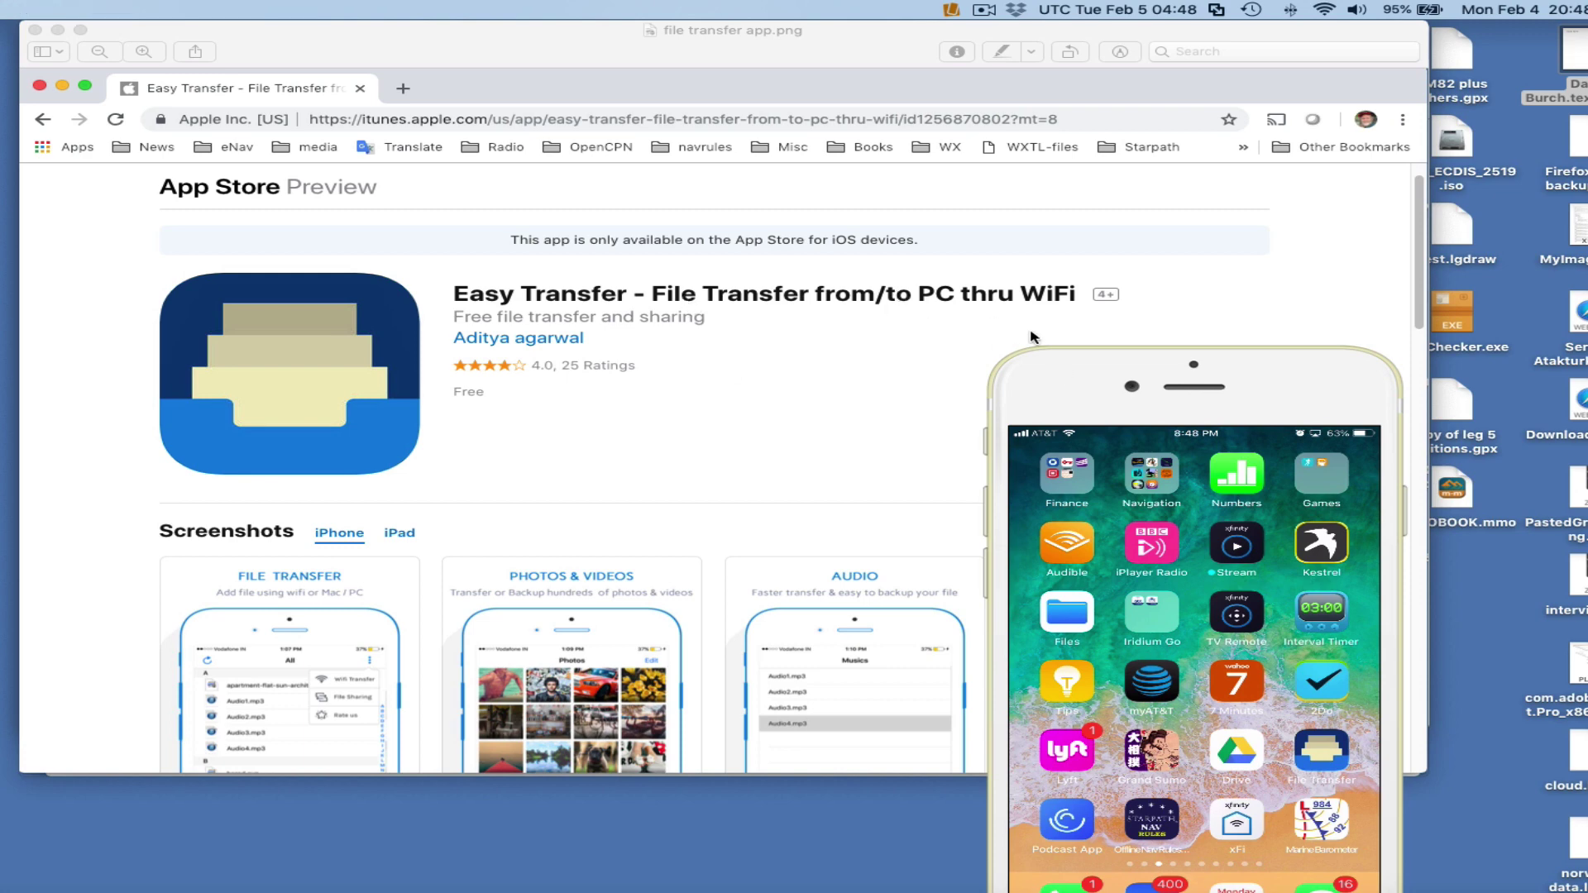
pyautogui.moveTo(1059, 358); pyautogui.dragTo(635, 86)
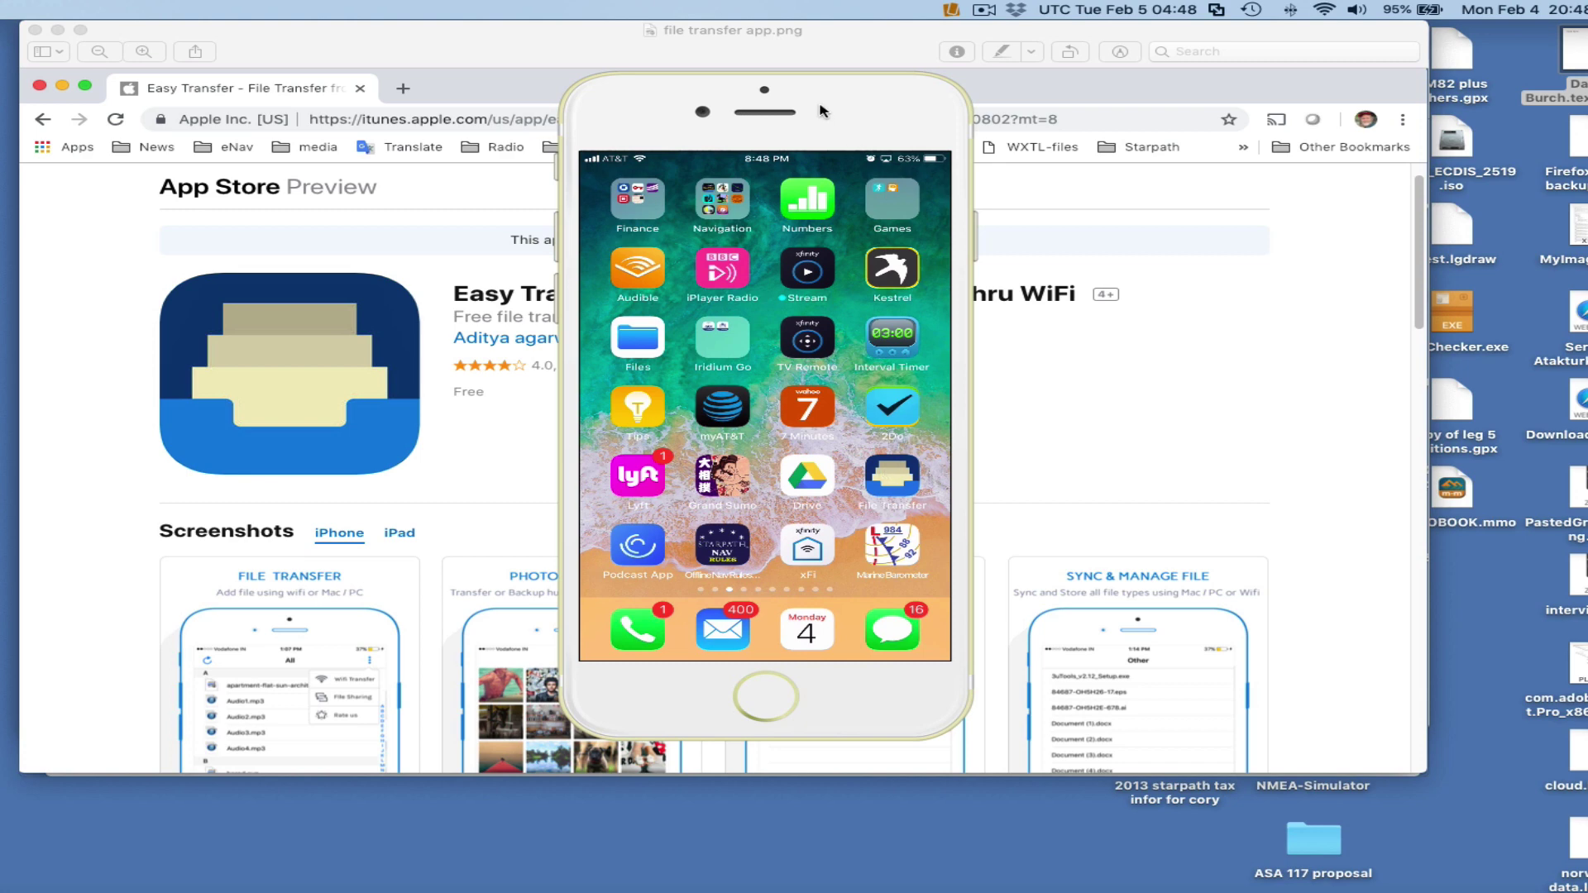
pyautogui.moveTo(844, 80); pyautogui.dragTo(1300, 436)
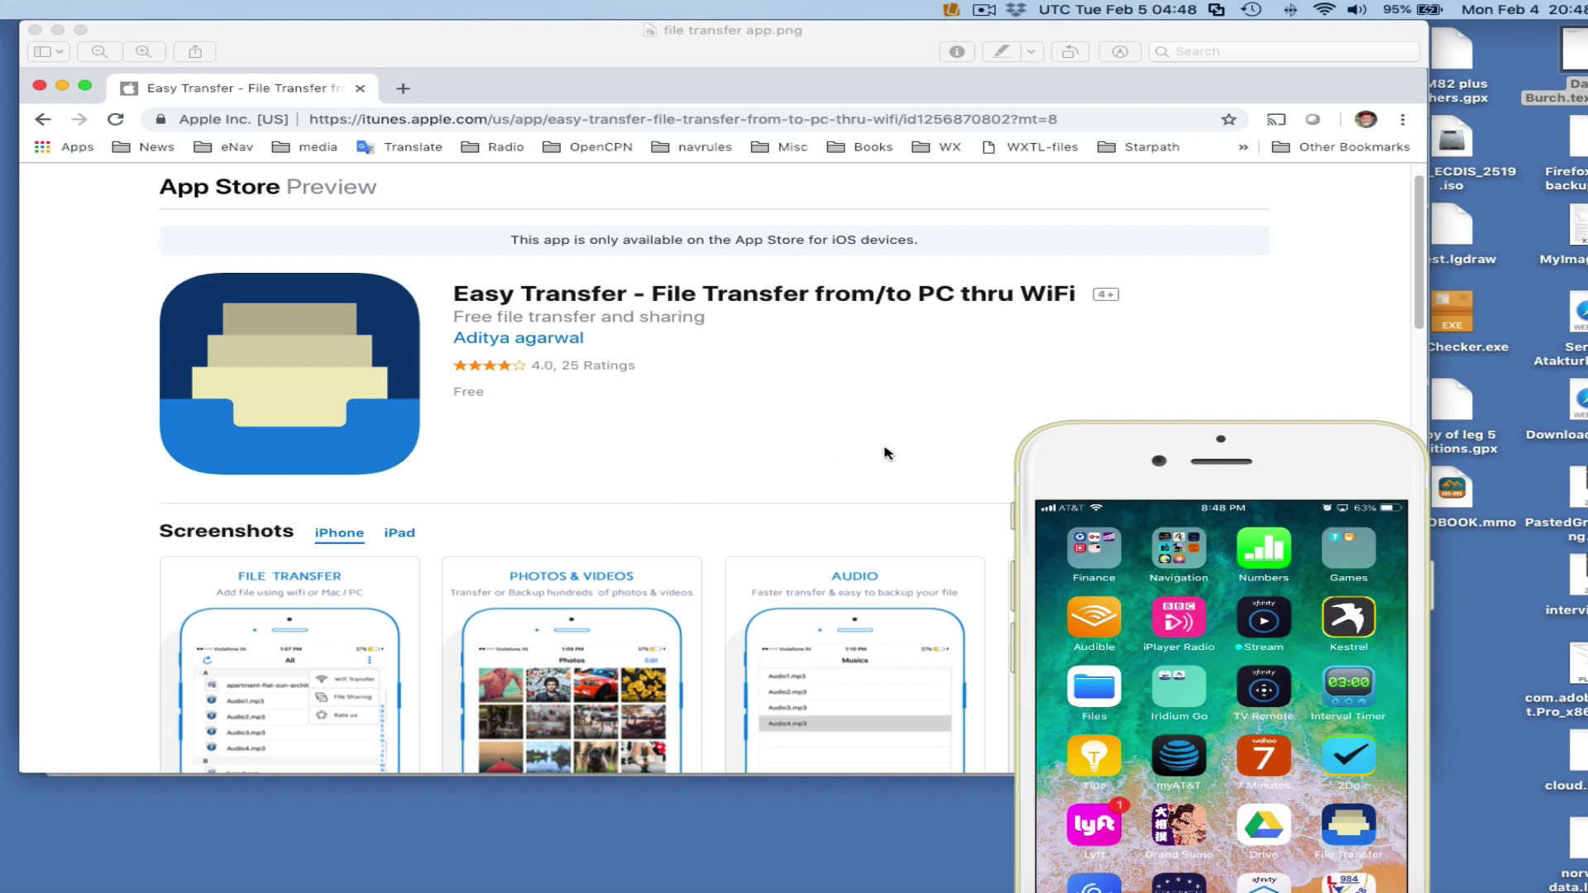
pyautogui.moveTo(1019, 427); pyautogui.dragTo(632, 64)
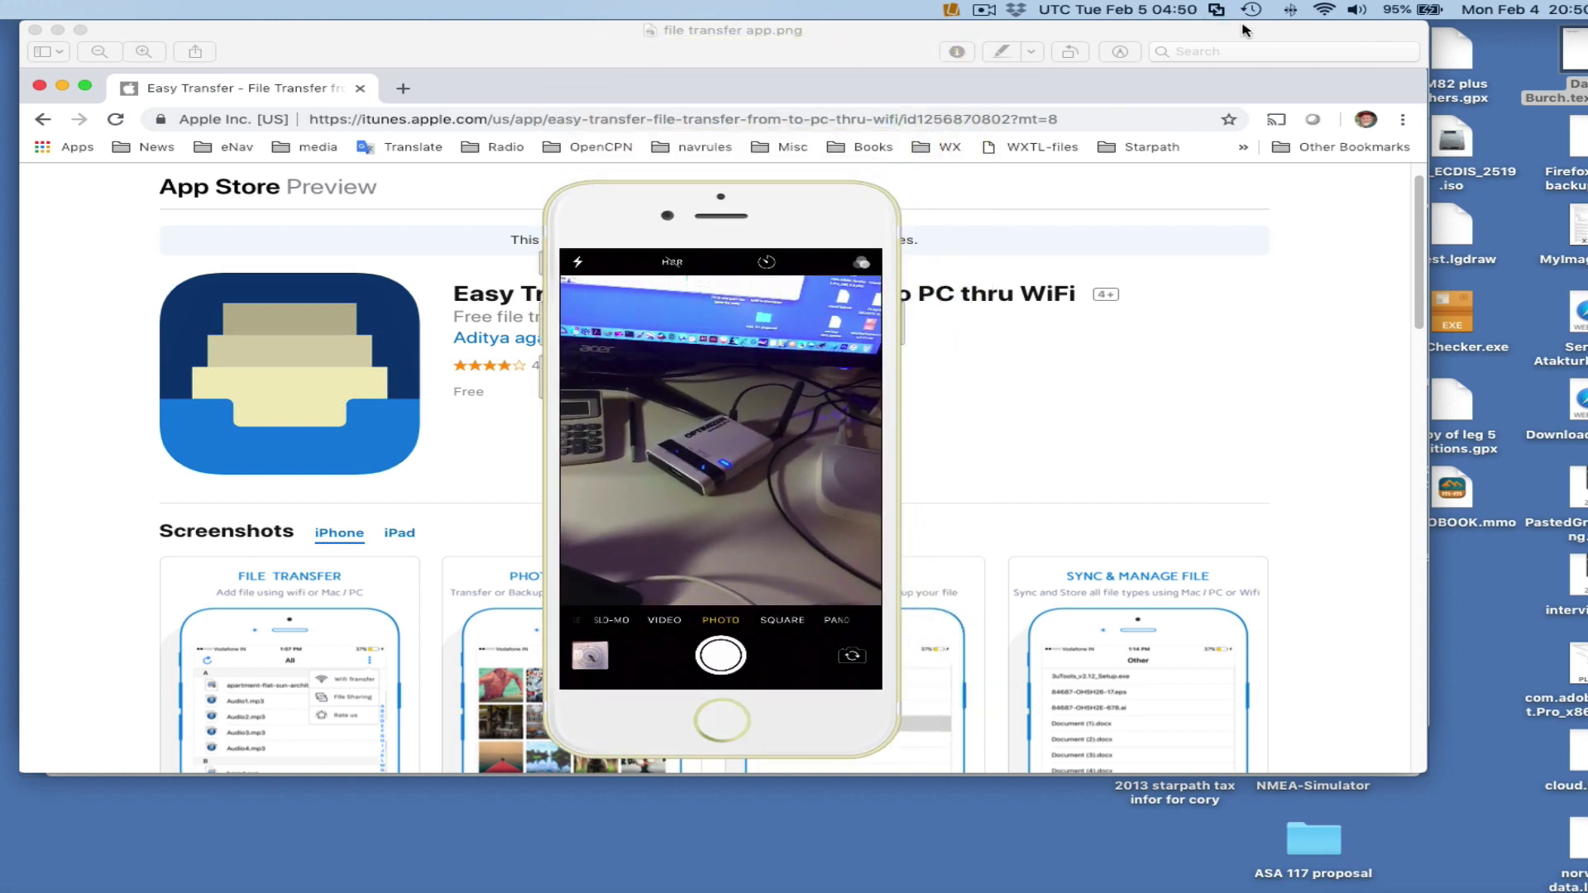
# Step: Check the nearby networks in the menu-bar Wi-Fi list, then enlarge the mirrored iPhone camera view
pyautogui.click(1323, 10)
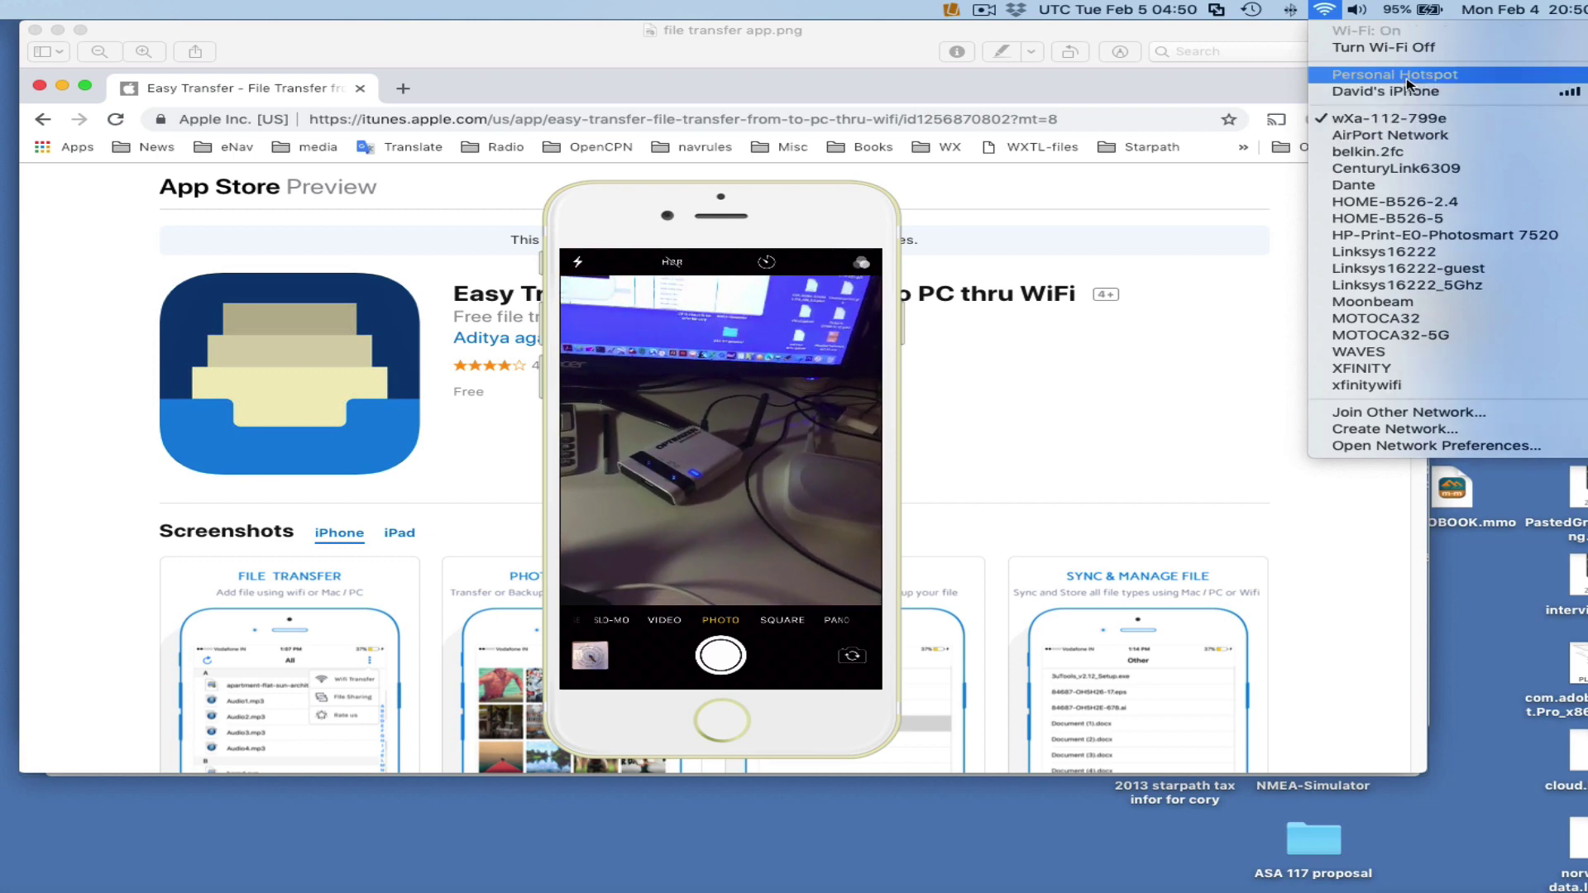
pyautogui.click(1121, 98)
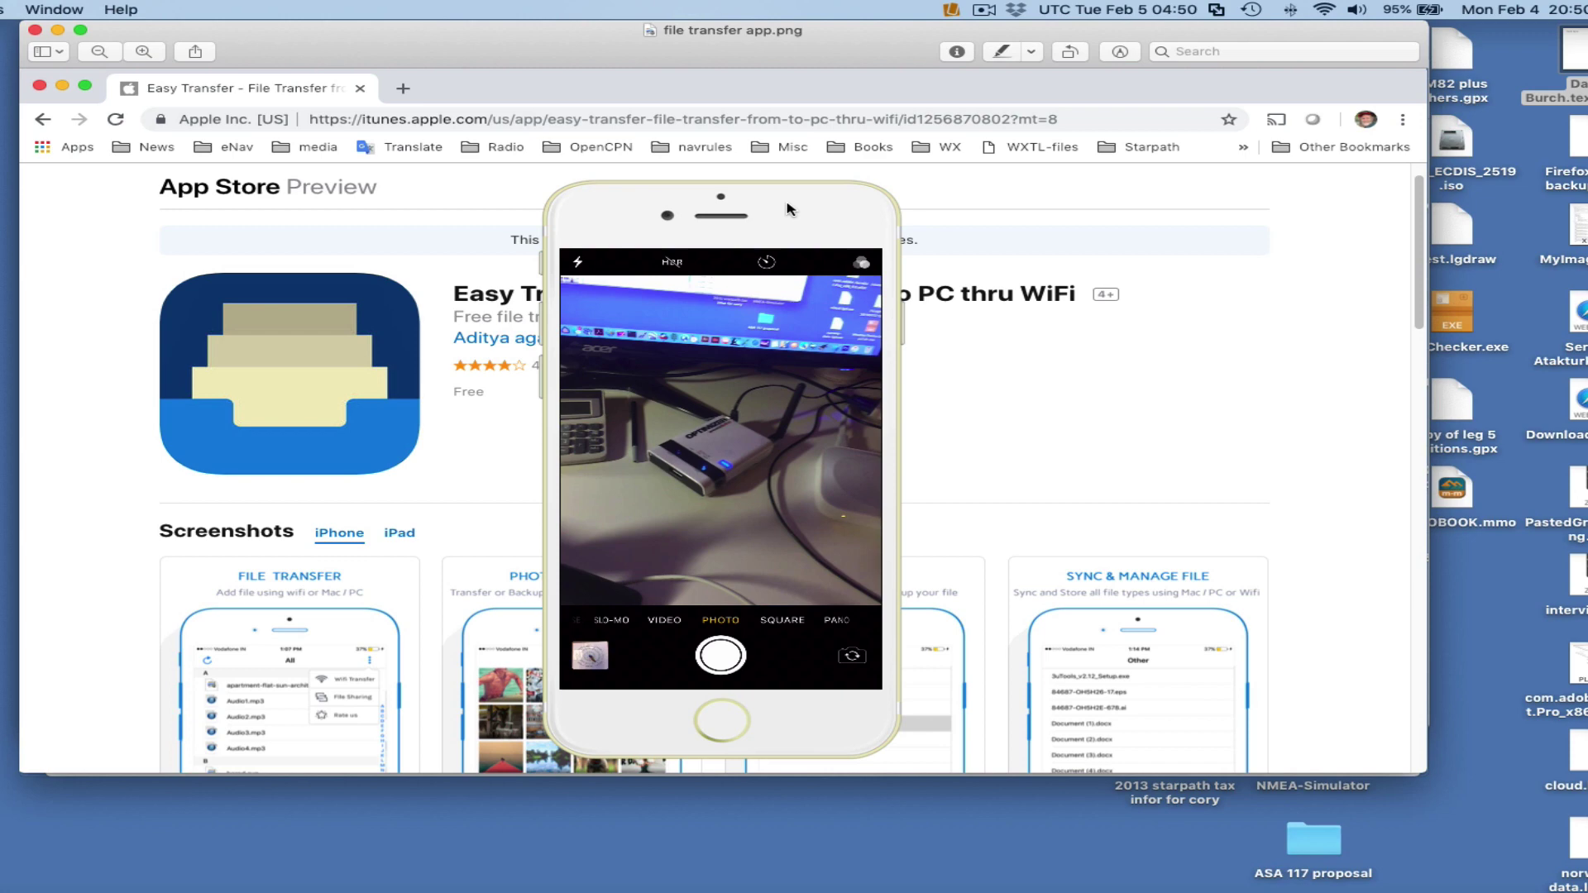
pyautogui.moveTo(841, 193); pyautogui.dragTo(1009, 47)
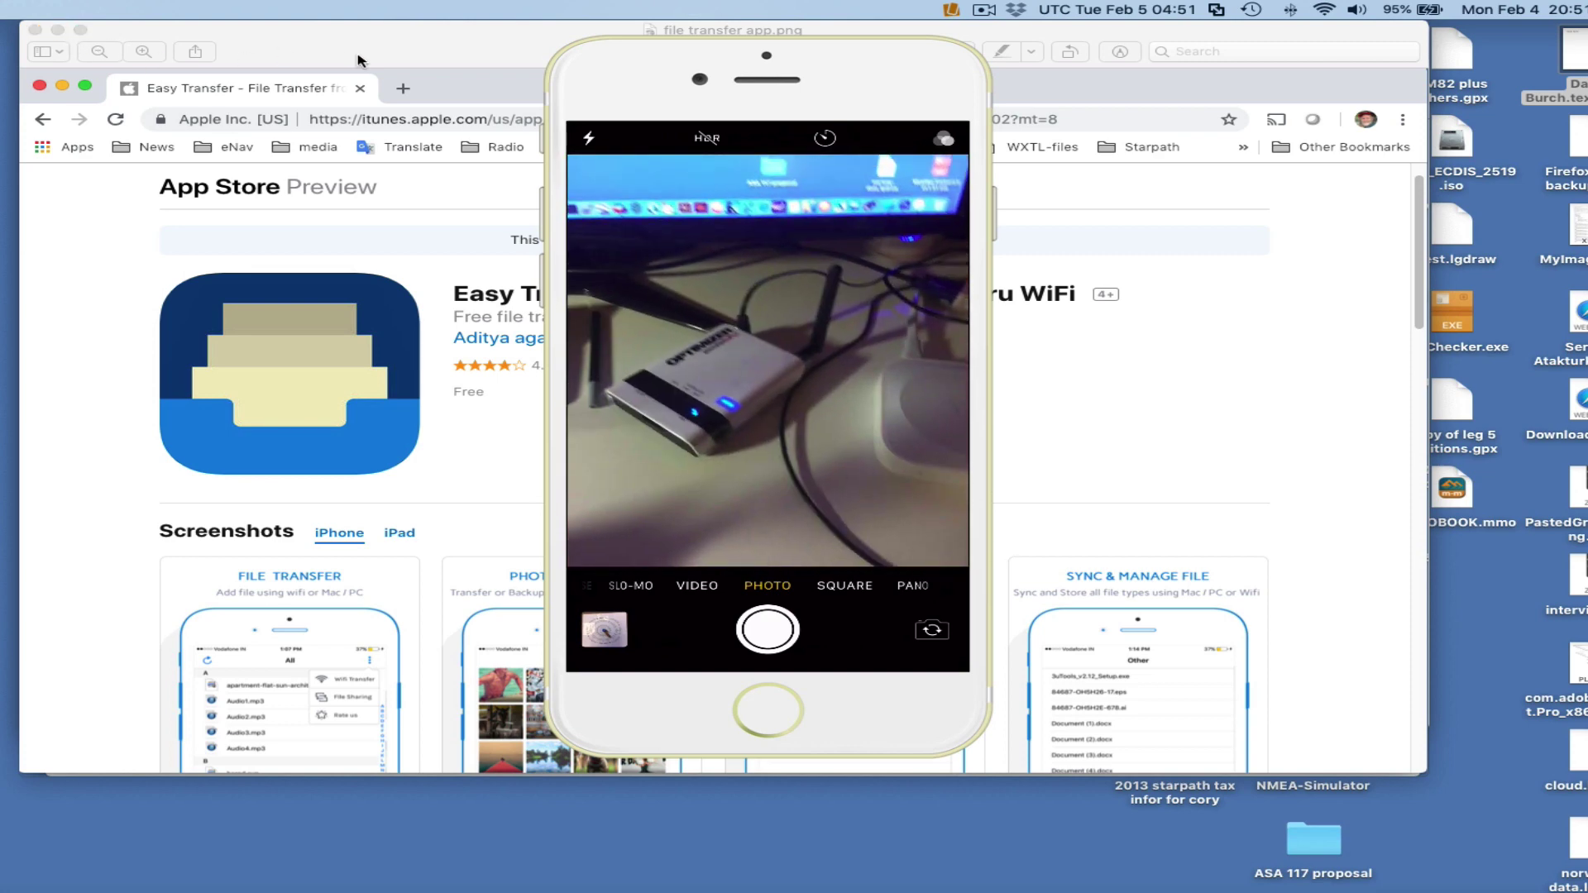
# Step: Uncover the HOOToo router amazon.png window and move the mirrored iPhone to the lower right
pyautogui.moveTo(414, 48); pyautogui.dragTo(812, 808)
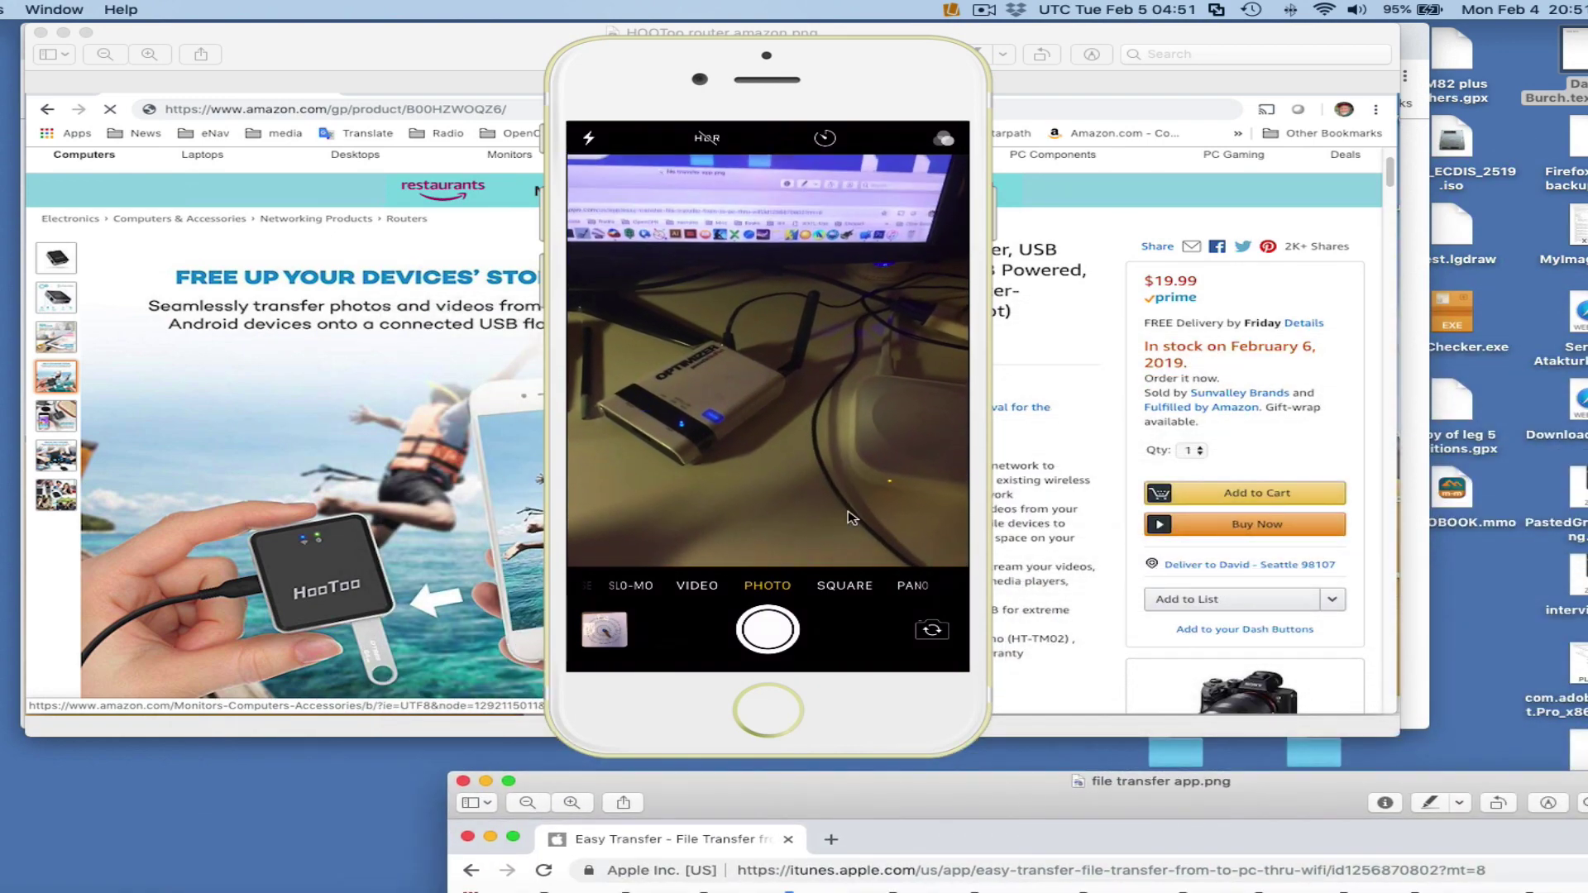
pyautogui.click(958, 75)
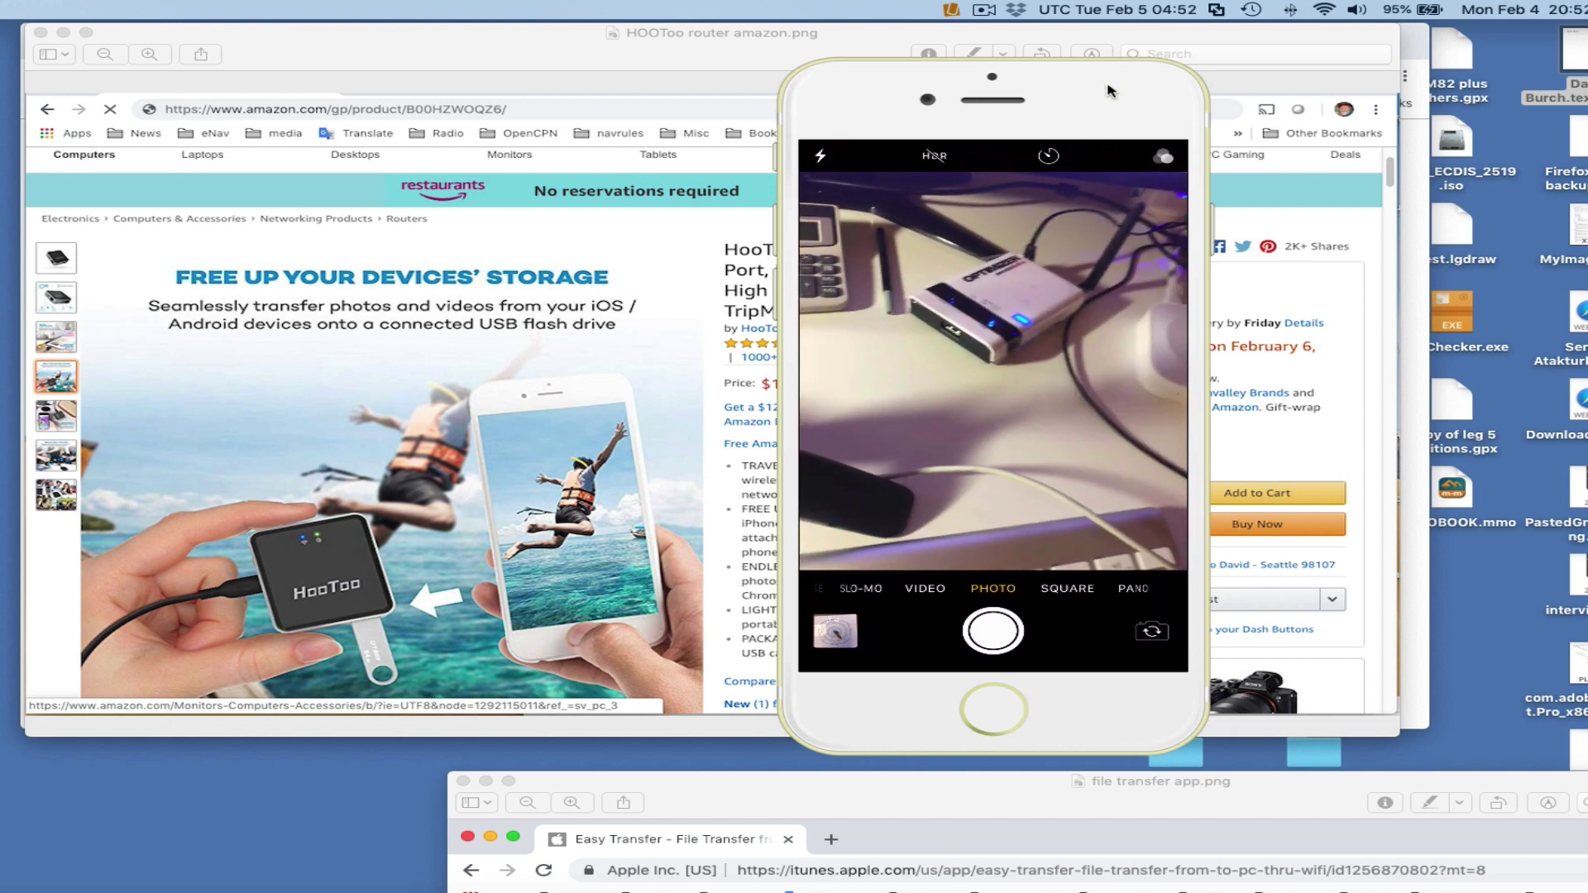
pyautogui.moveTo(1110, 89); pyautogui.dragTo(1221, 97)
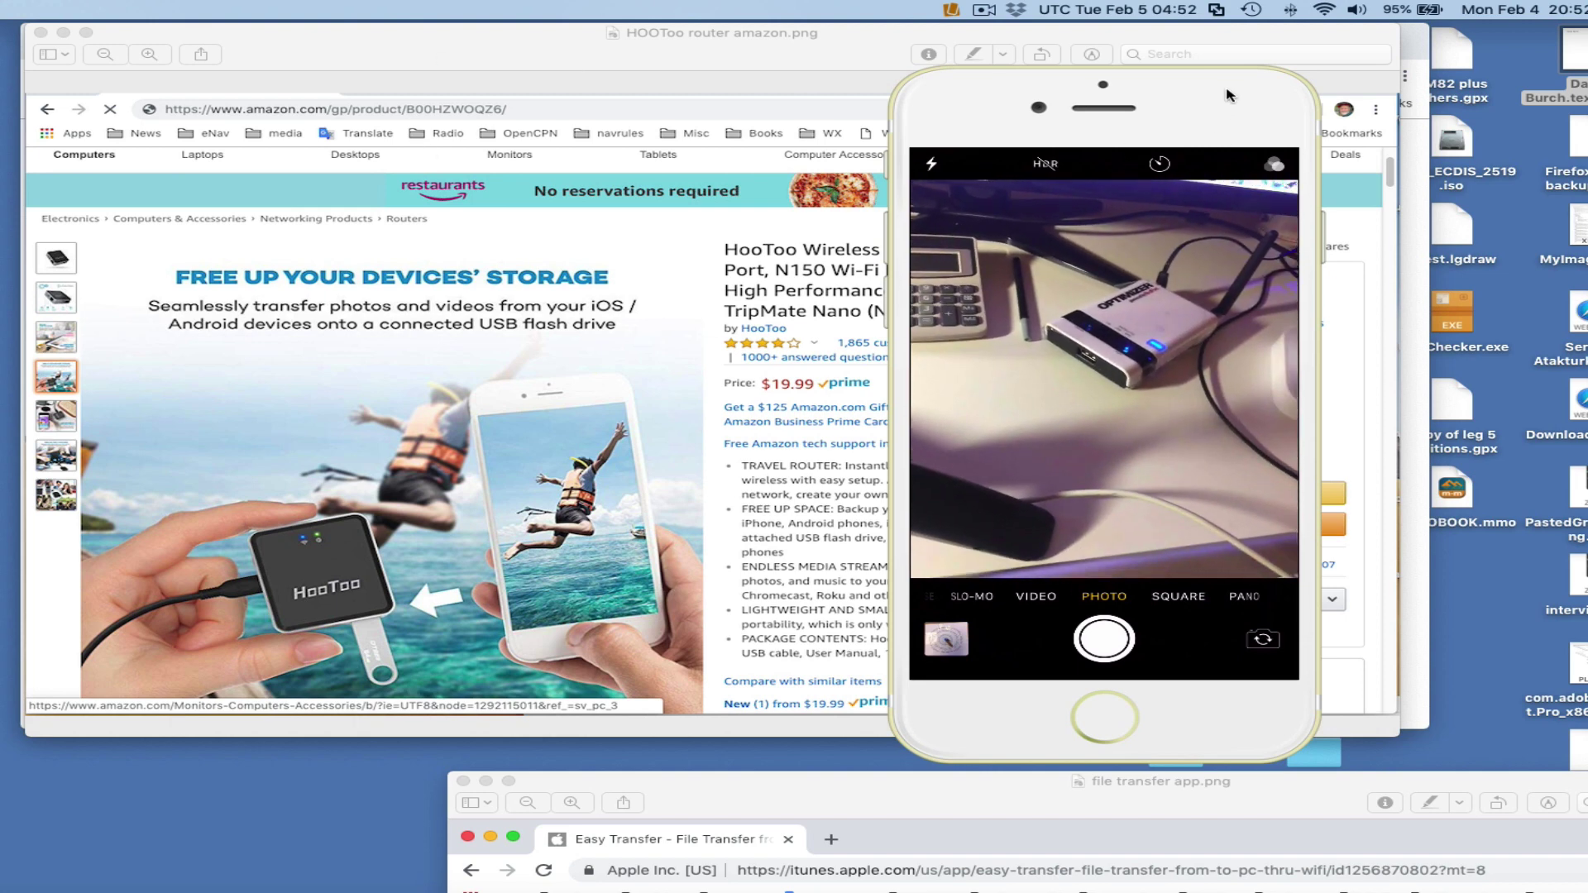
pyautogui.moveTo(1314, 154); pyautogui.dragTo(1587, 612)
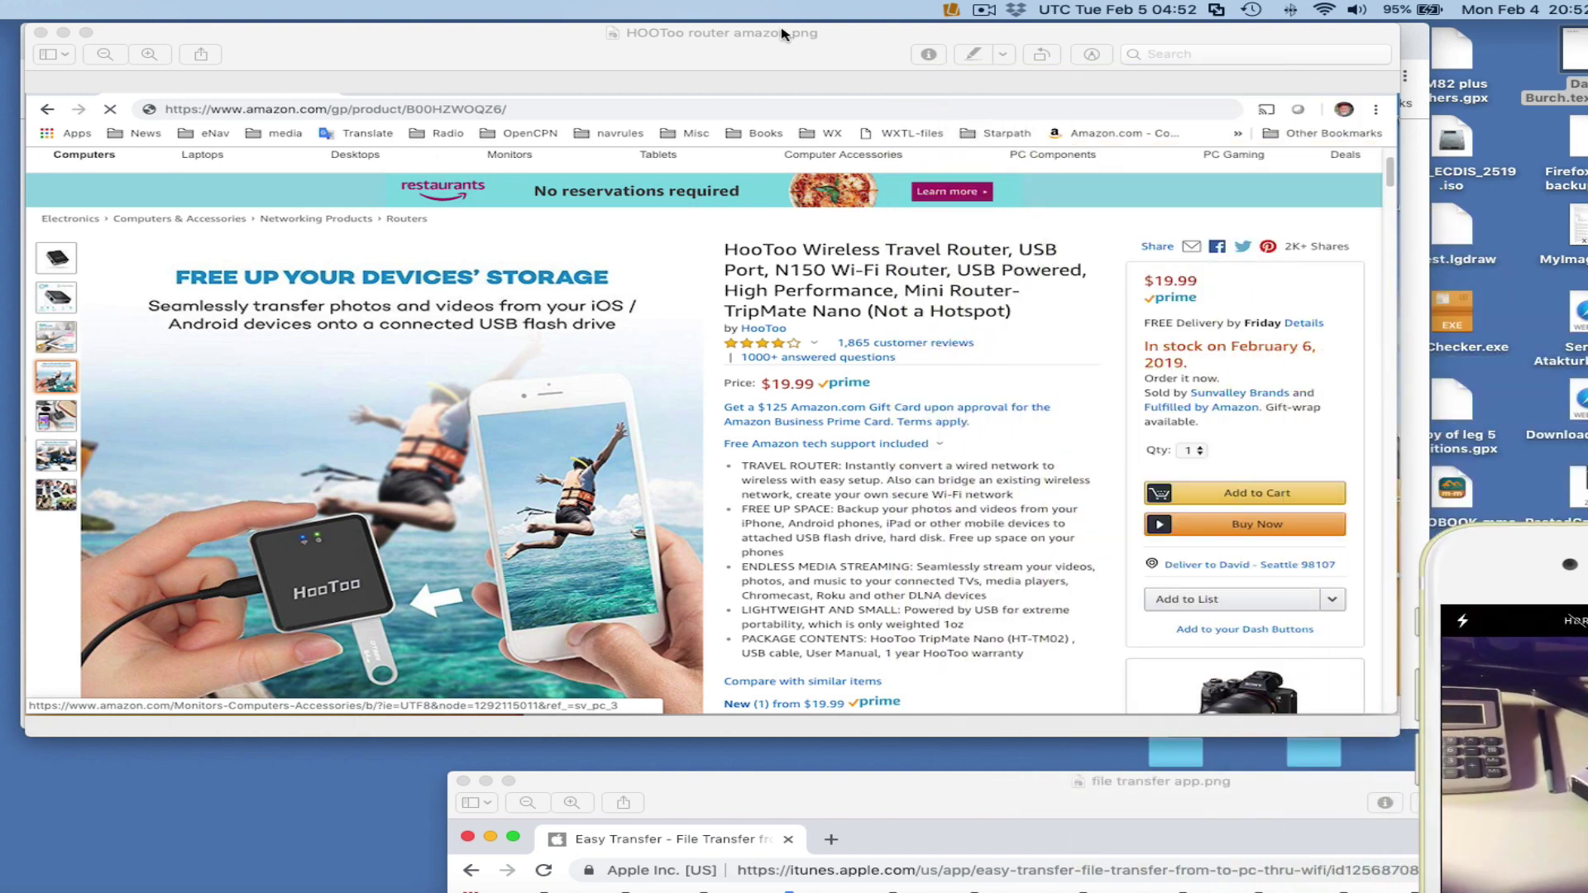
# Step: Close the Preview screenshots to show the 192.168.20.212 File Transfer page and move the mirrored iPhone off its list
pyautogui.press('super+w')
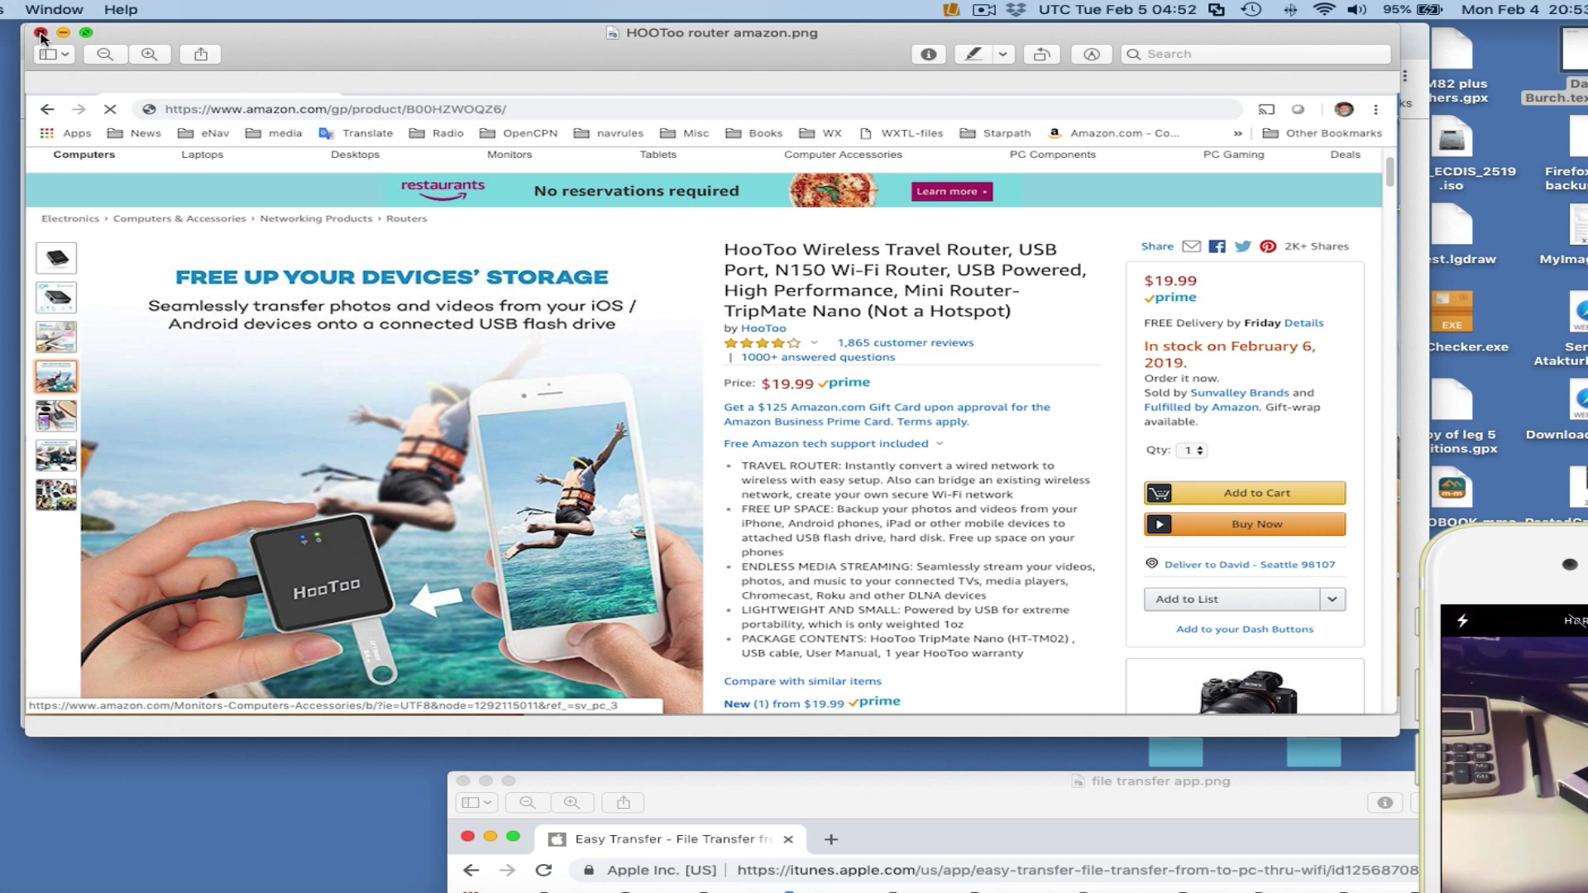
pyautogui.press('super+w')
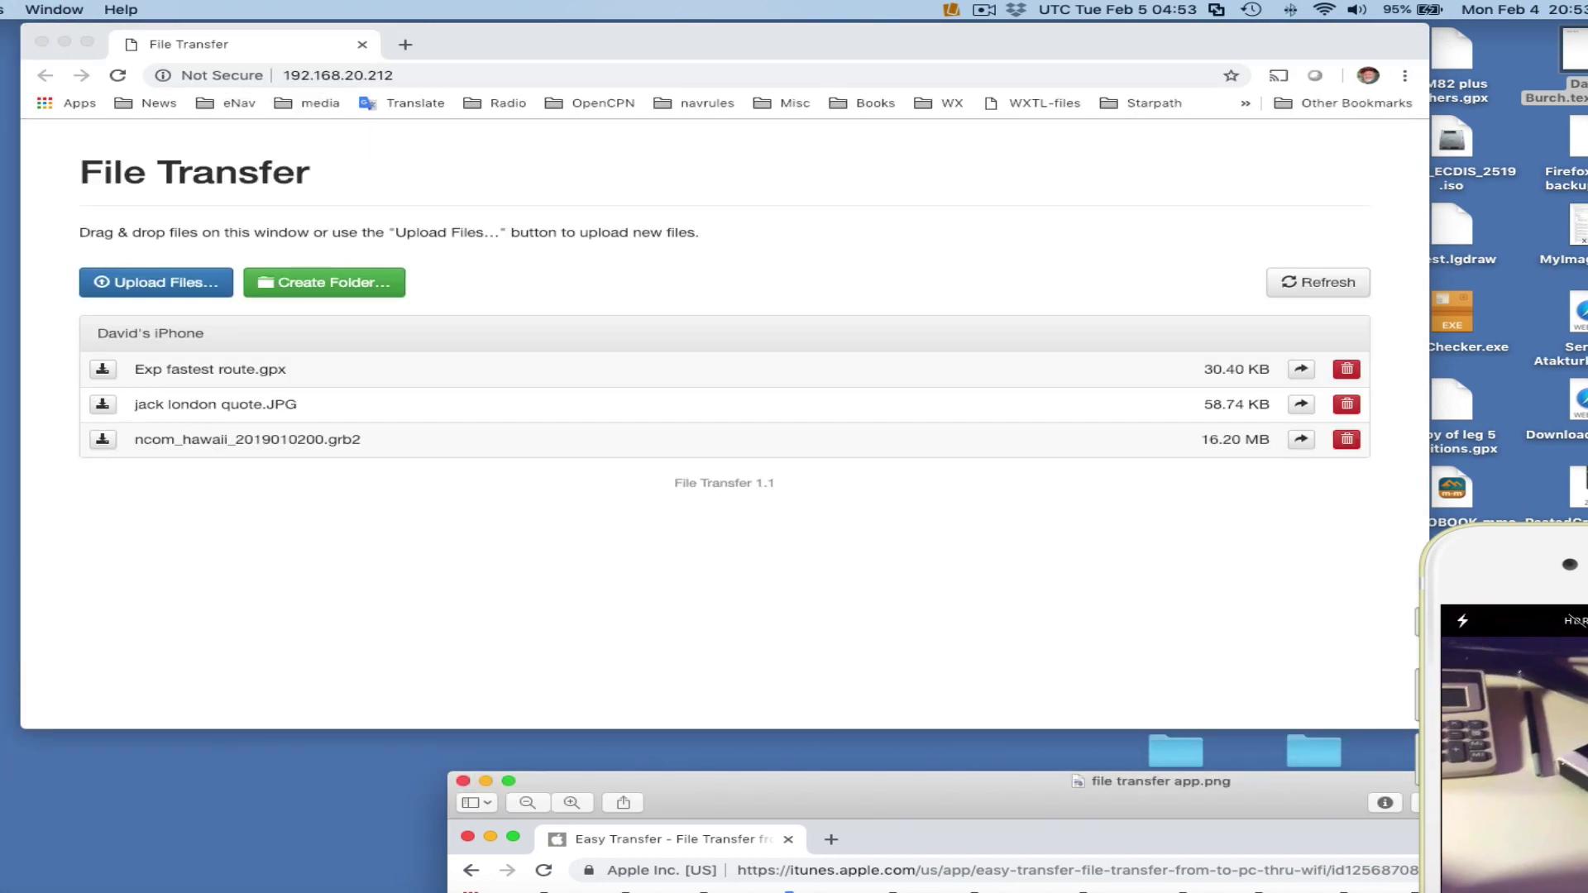
pyautogui.press('super+Tab')
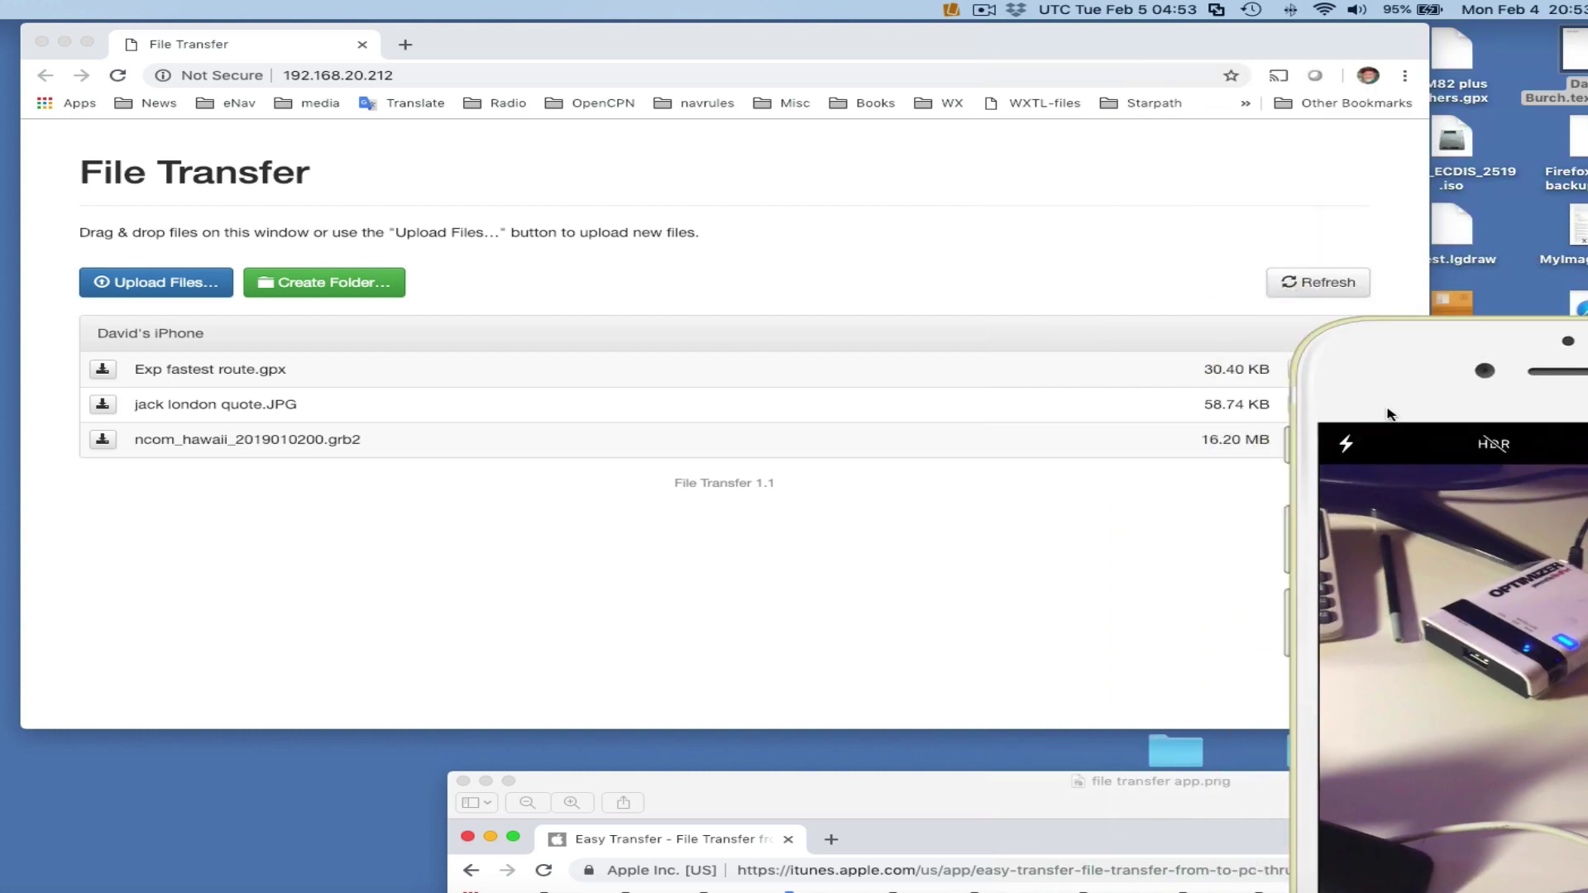
pyautogui.moveTo(1370, 369); pyautogui.dragTo(561, 75)
pyautogui.moveTo(1006, 29)
pyautogui.mouseDown()
pyautogui.moveTo(1003, 49)
pyautogui.moveTo(1012, 27)
pyautogui.mouseUp()
pyautogui.click(1010, 46)
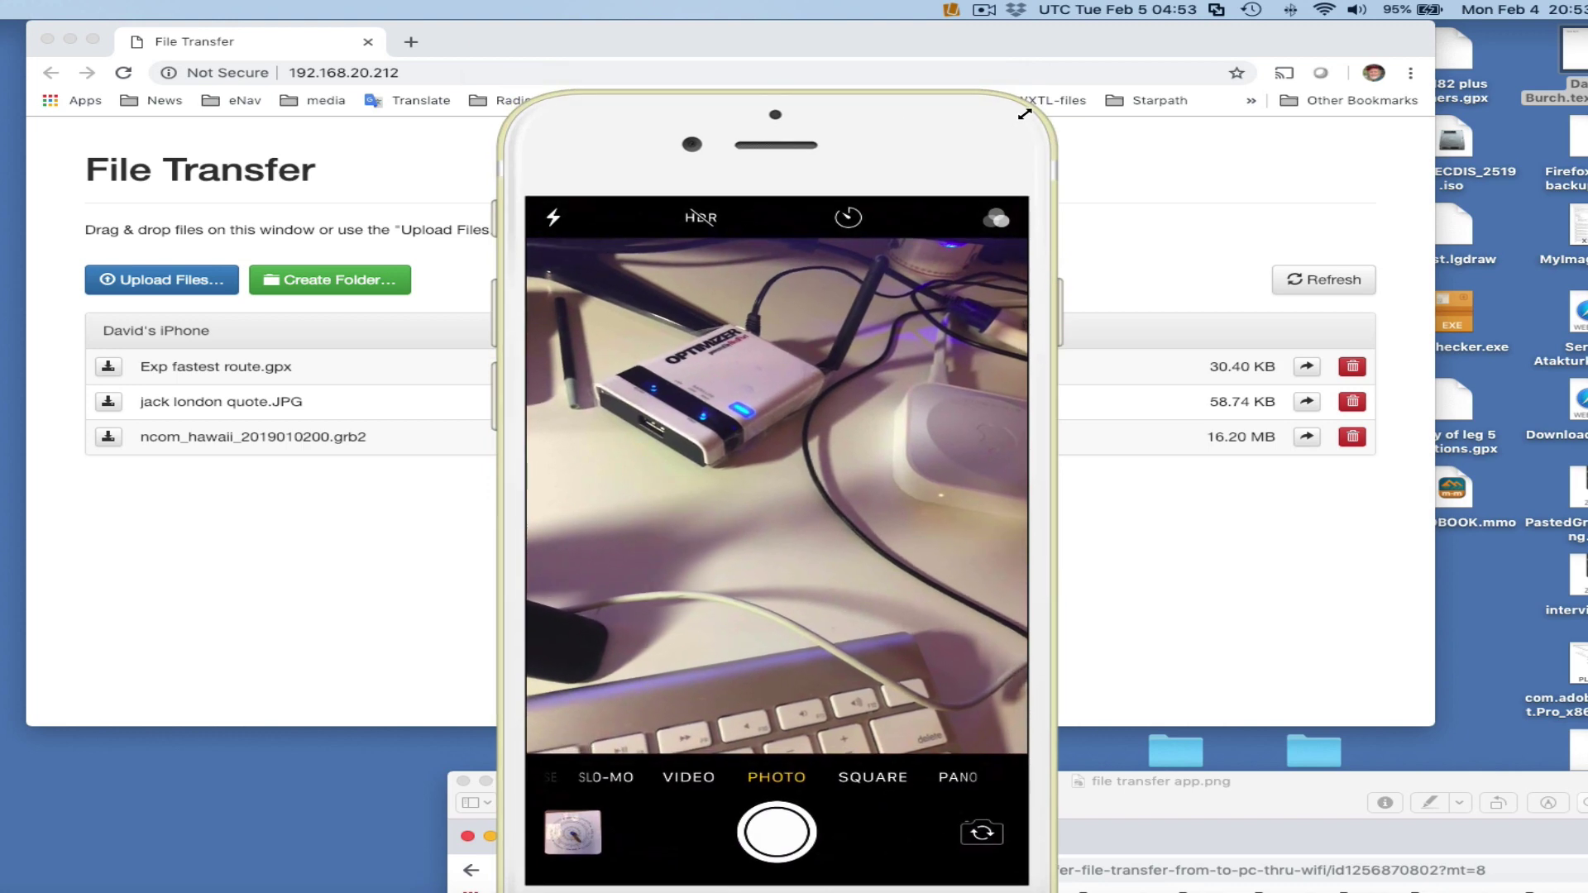
pyautogui.moveTo(924, 206); pyautogui.dragTo(1133, 52)
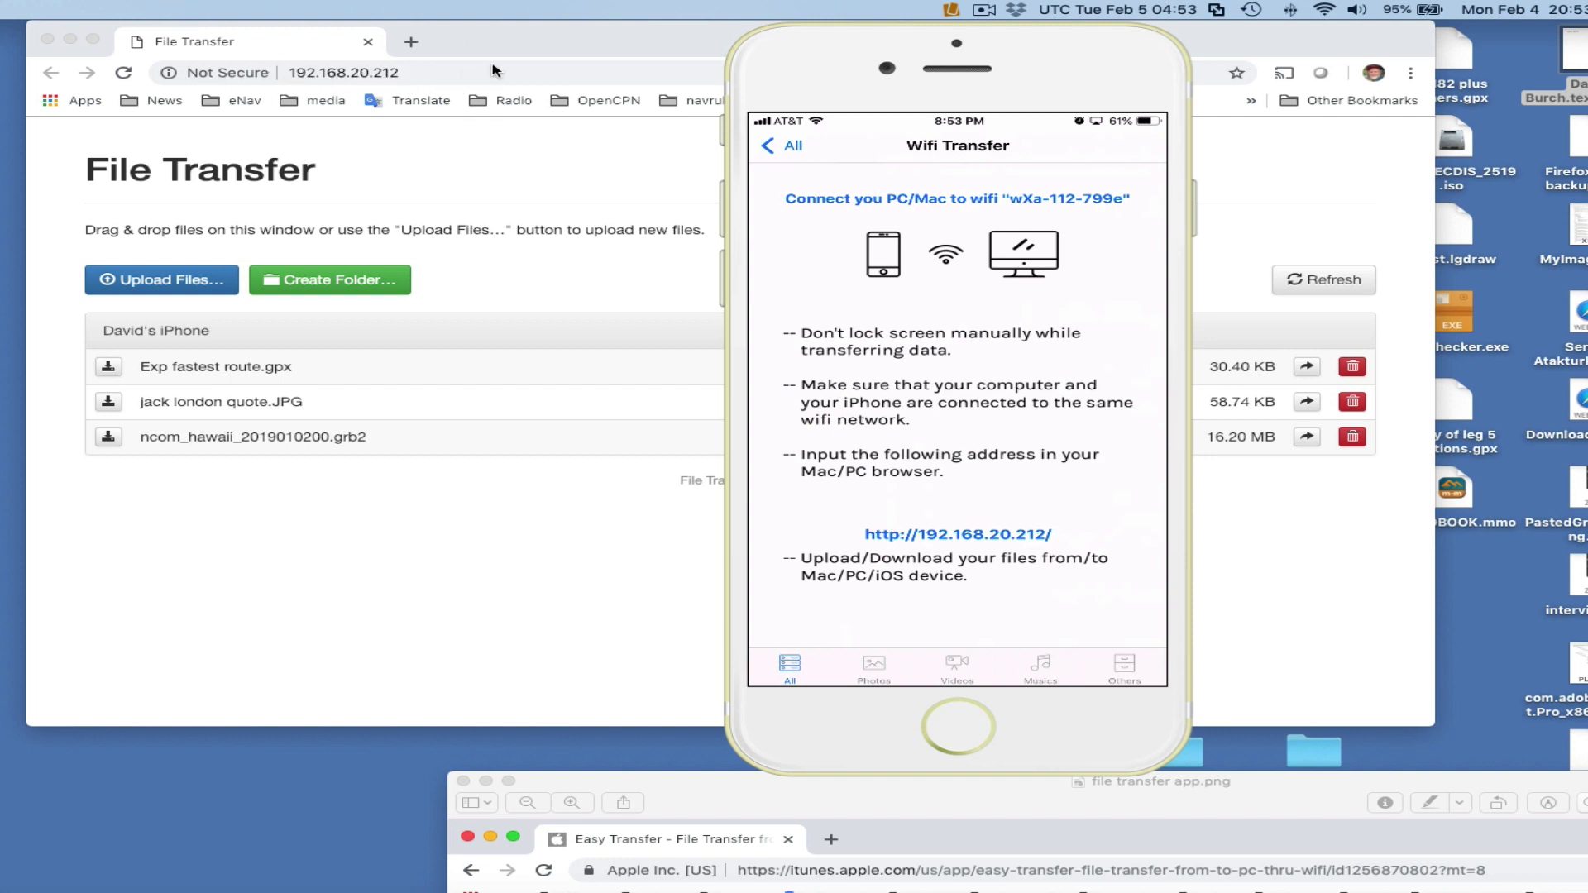
# Step: Bring the Chrome File Transfer page at 192.168.20.212 to the front
pyautogui.click(535, 45)
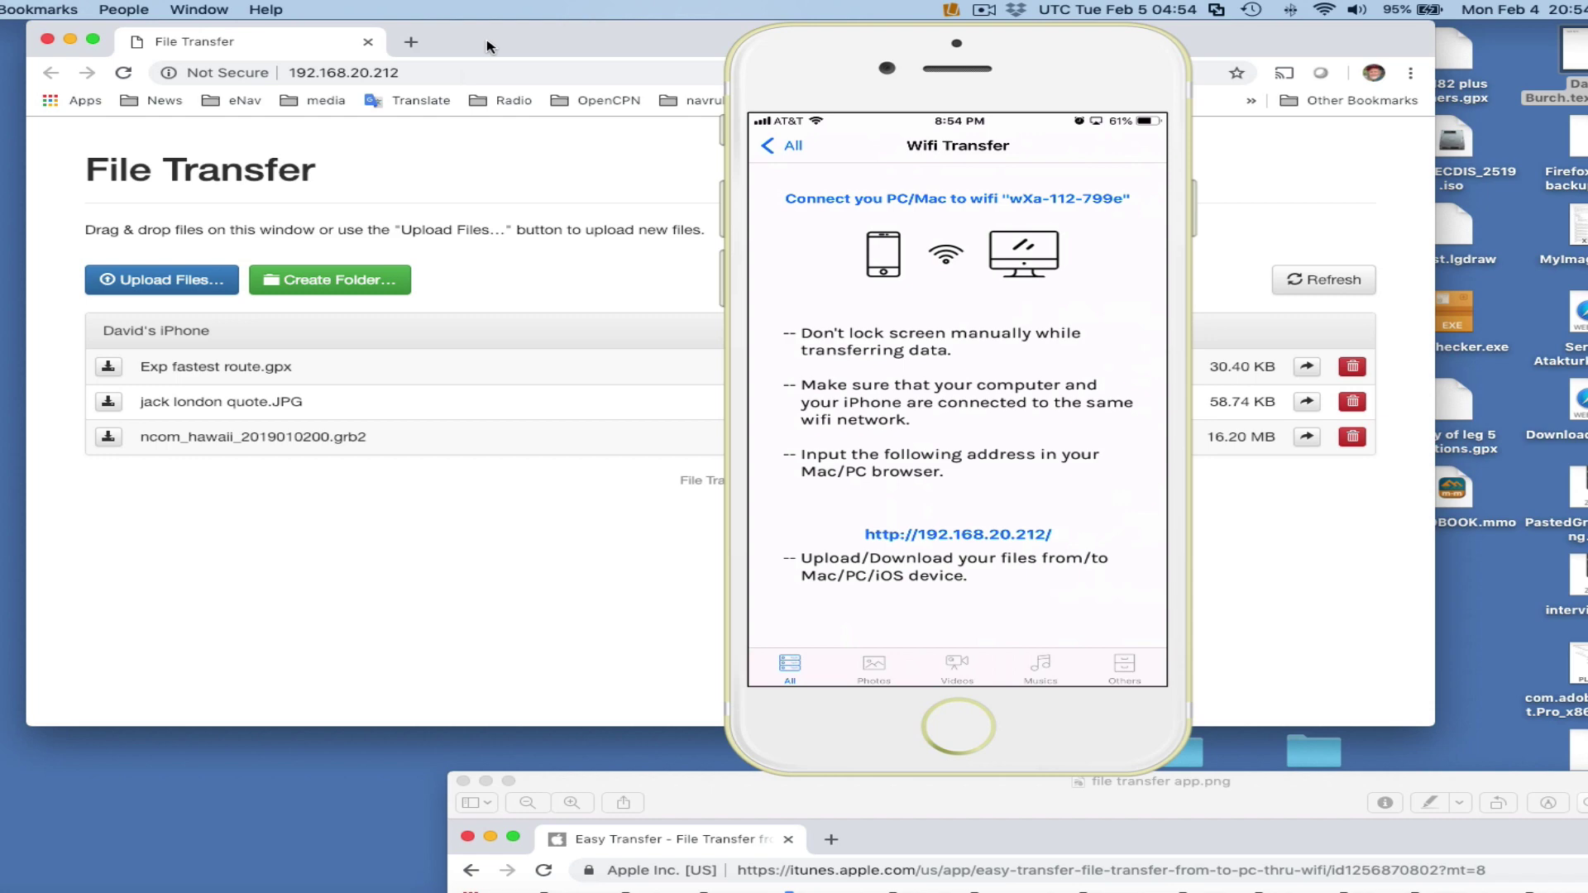
# Step: Raise the Easy Transfer App Store page in Preview and focus the mirrored iPhone
pyautogui.moveTo(1543, 784); pyautogui.dragTo(1332, 182)
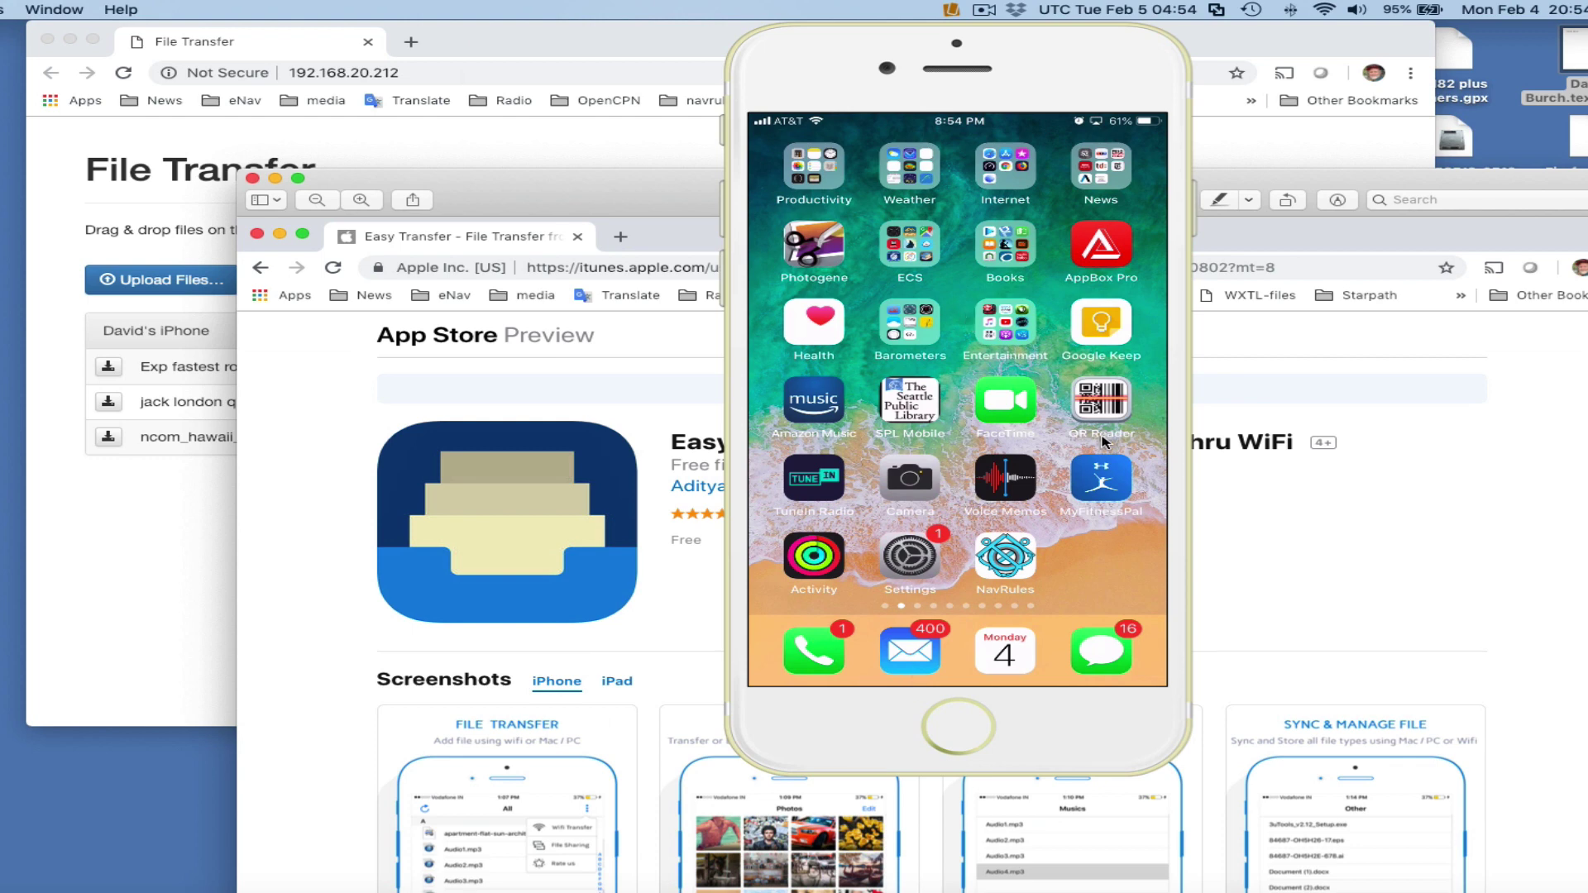
pyautogui.click(1062, 79)
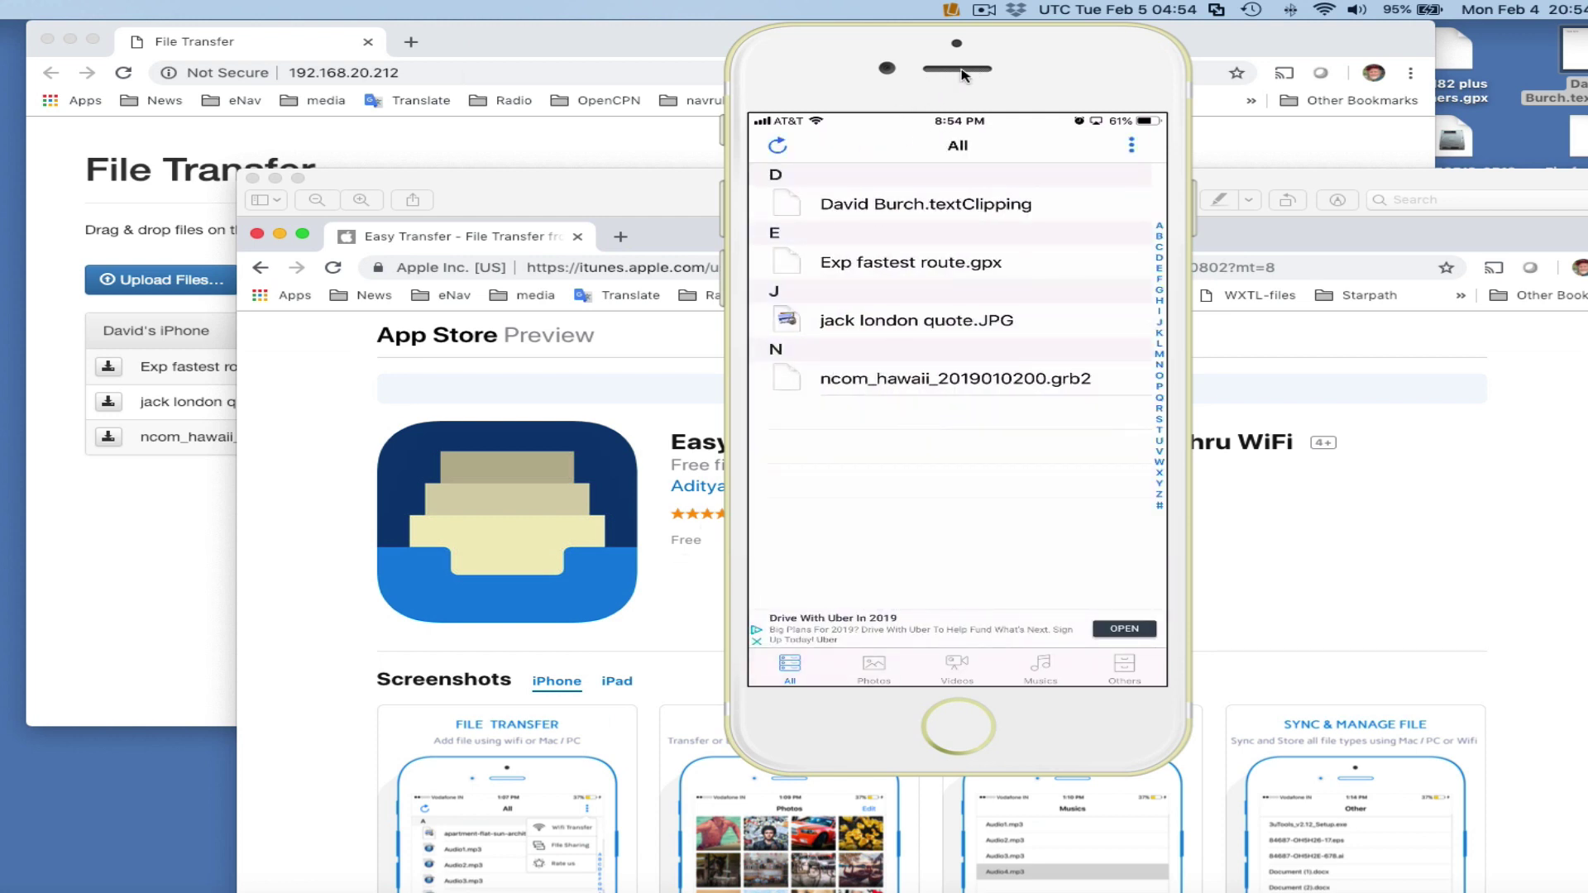
# Step: Minimize Preview, shift the mirrored iPhone aside, and drag jack london quote.JPG from the desktop onto the page
pyautogui.moveTo(1015, 78); pyautogui.dragTo(1263, 86)
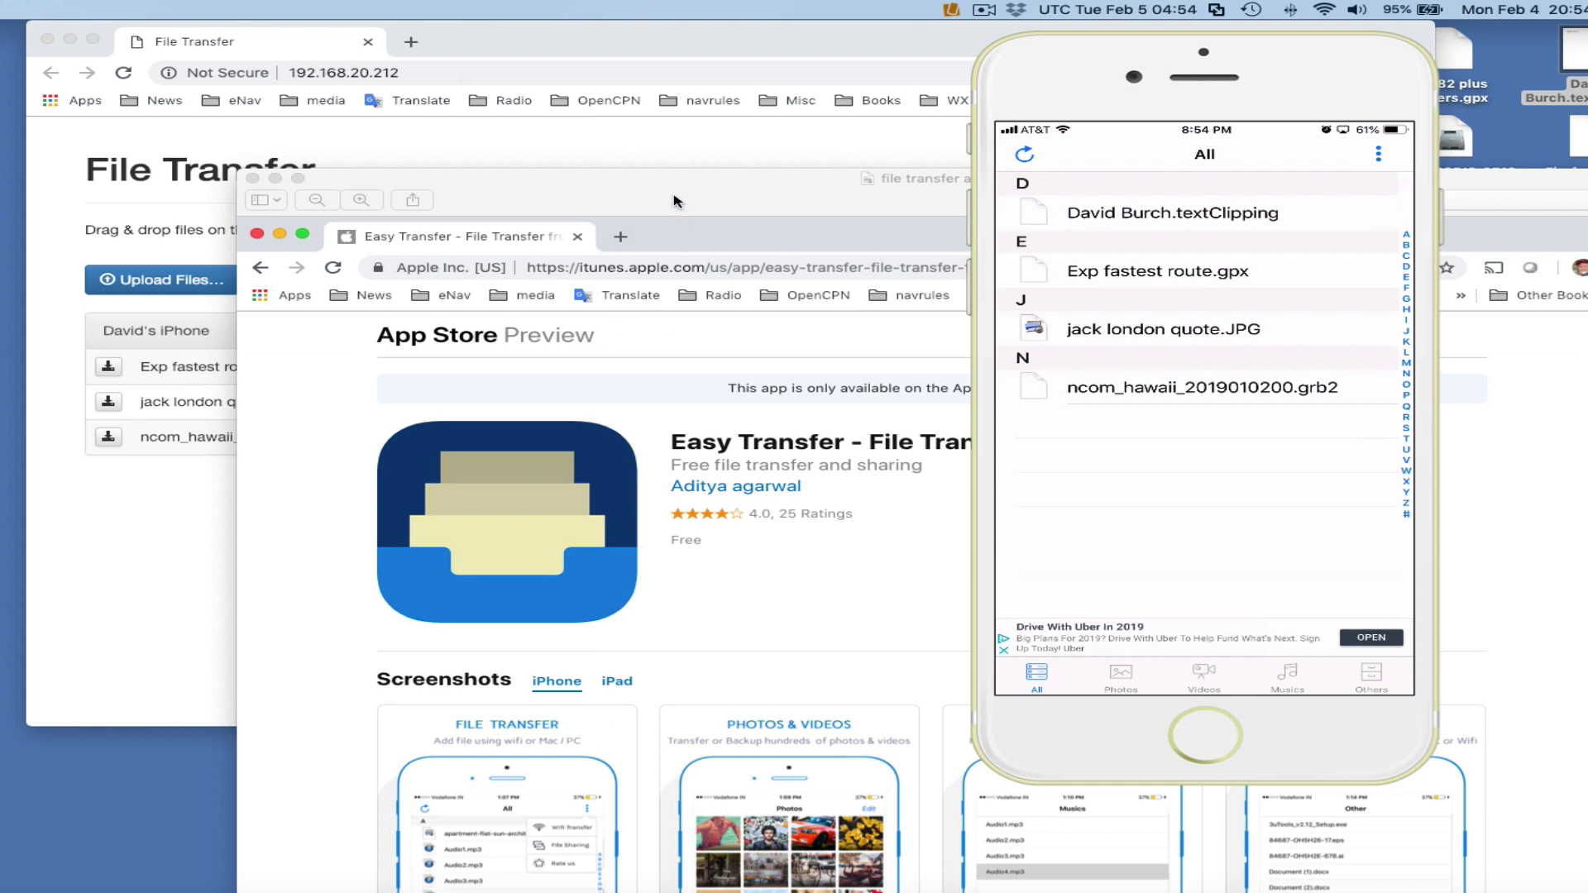
pyautogui.doubleClick(629, 192)
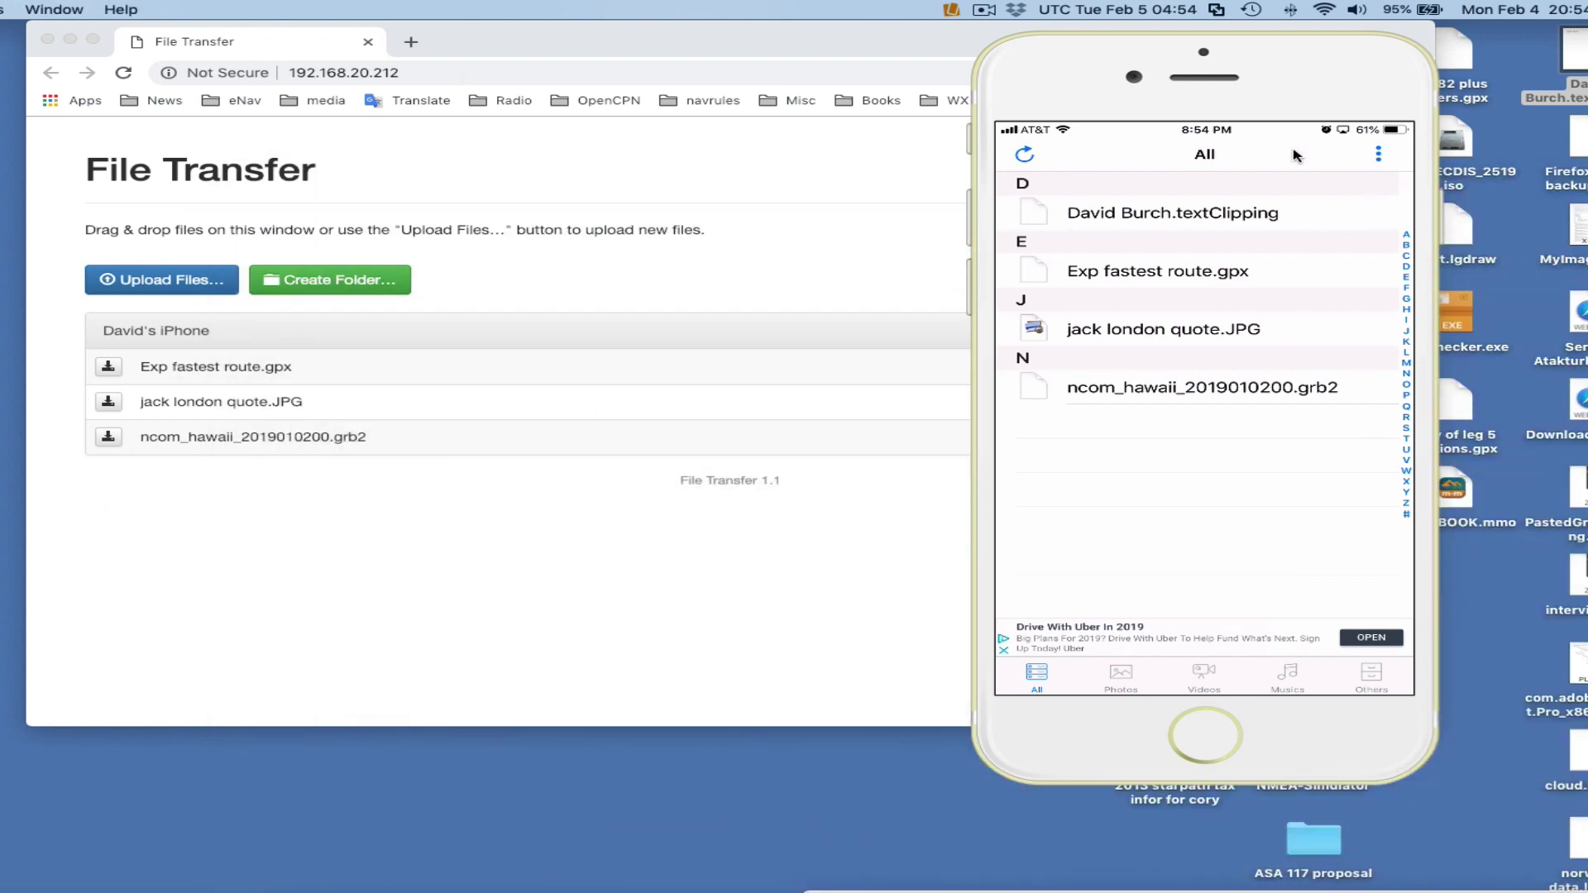
pyautogui.moveTo(1324, 132); pyautogui.dragTo(1186, 231)
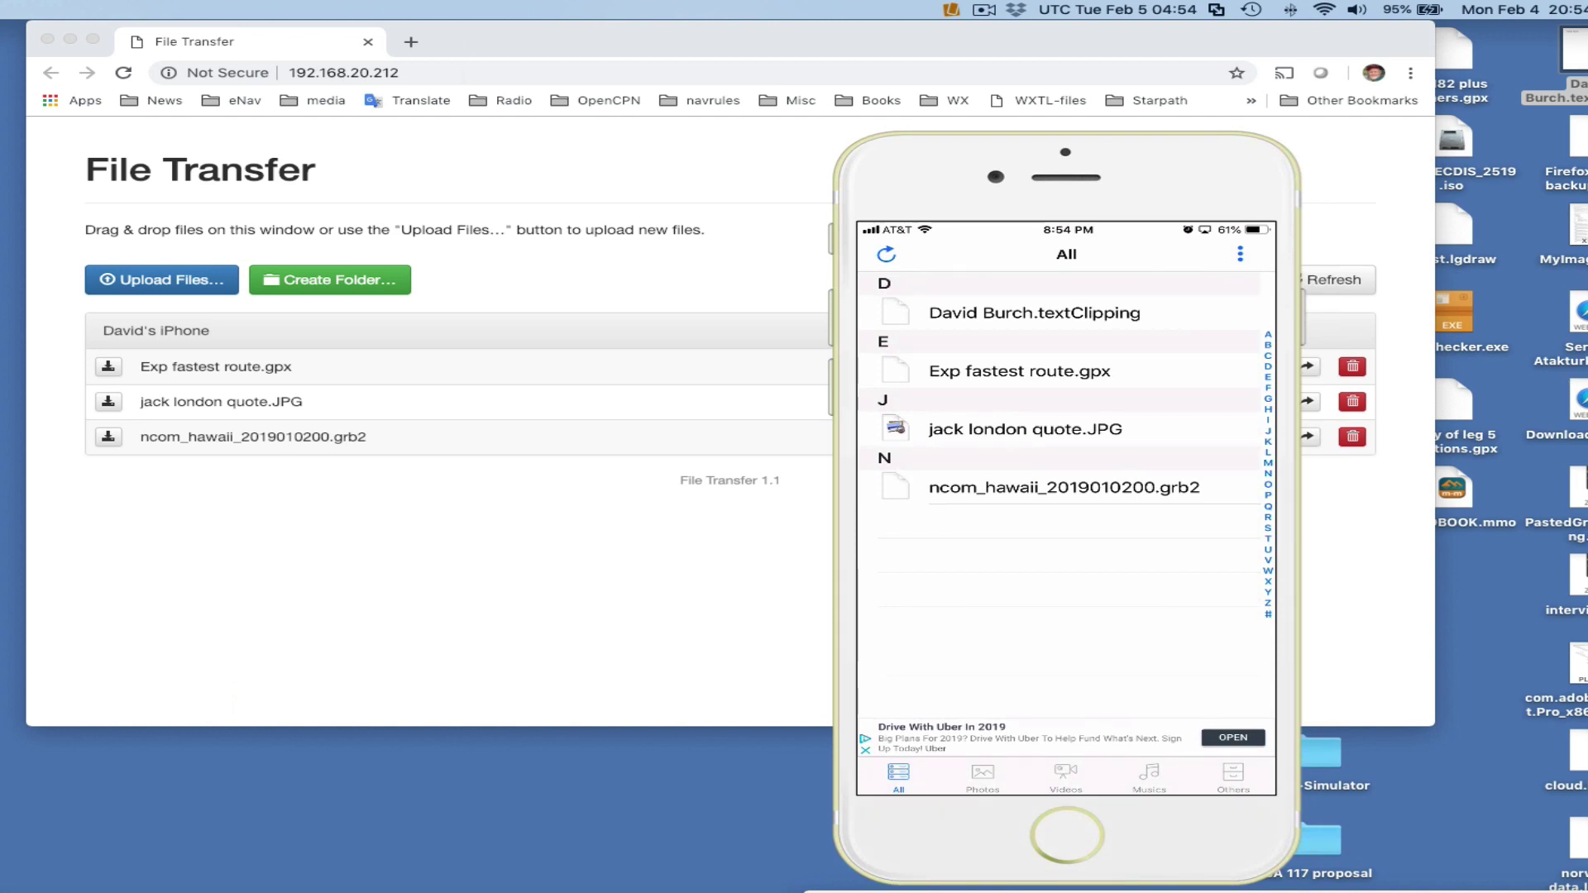
pyautogui.click(1576, 50)
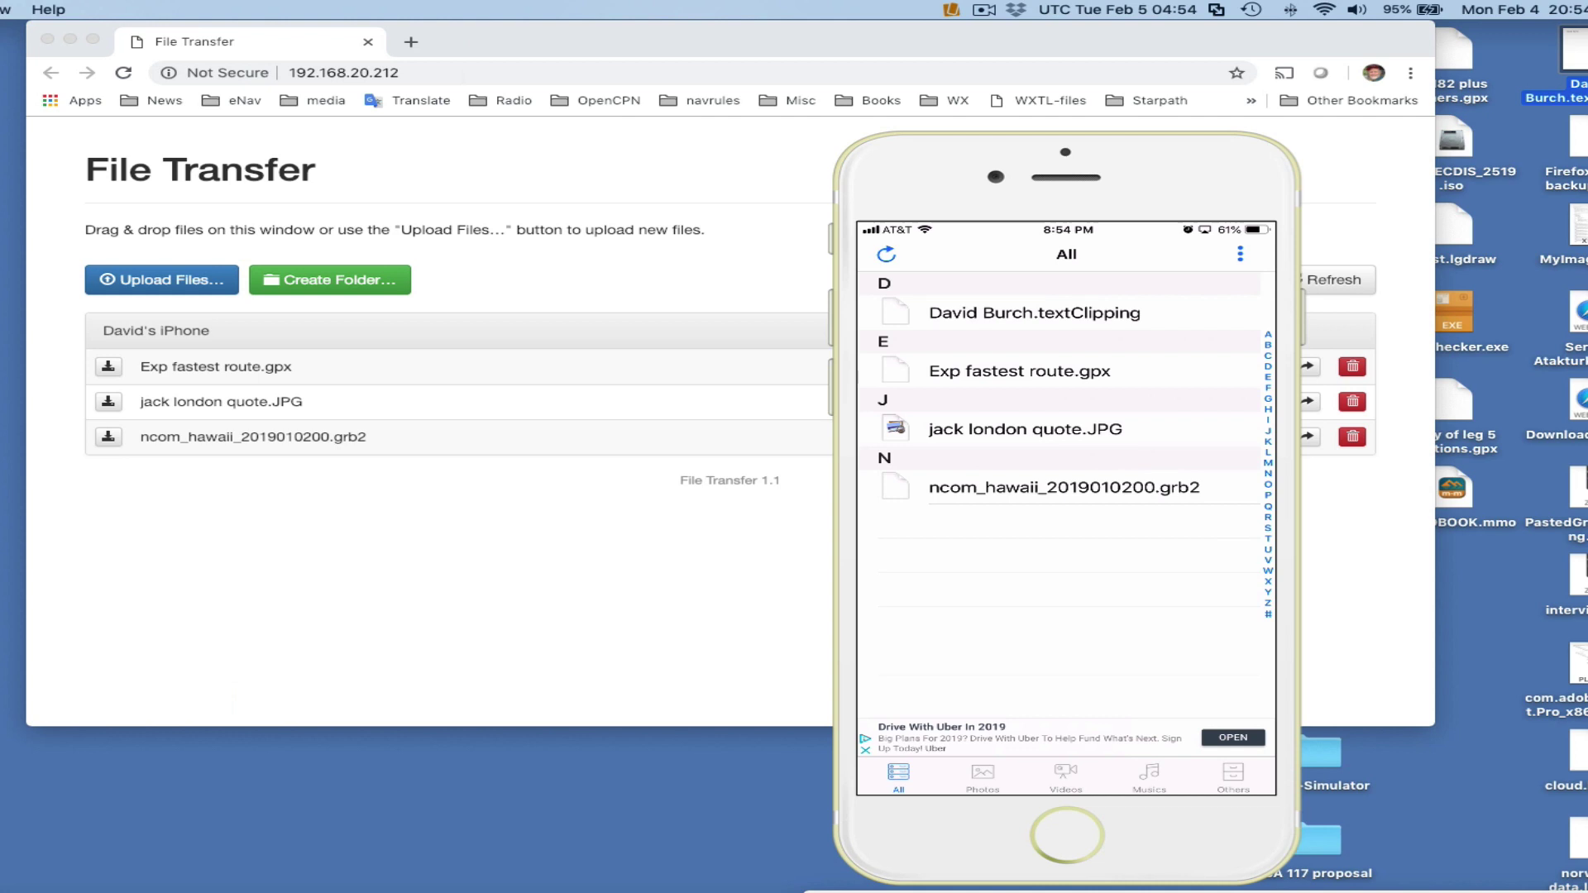
pyautogui.moveTo(1488, 395); pyautogui.dragTo(199, 509)
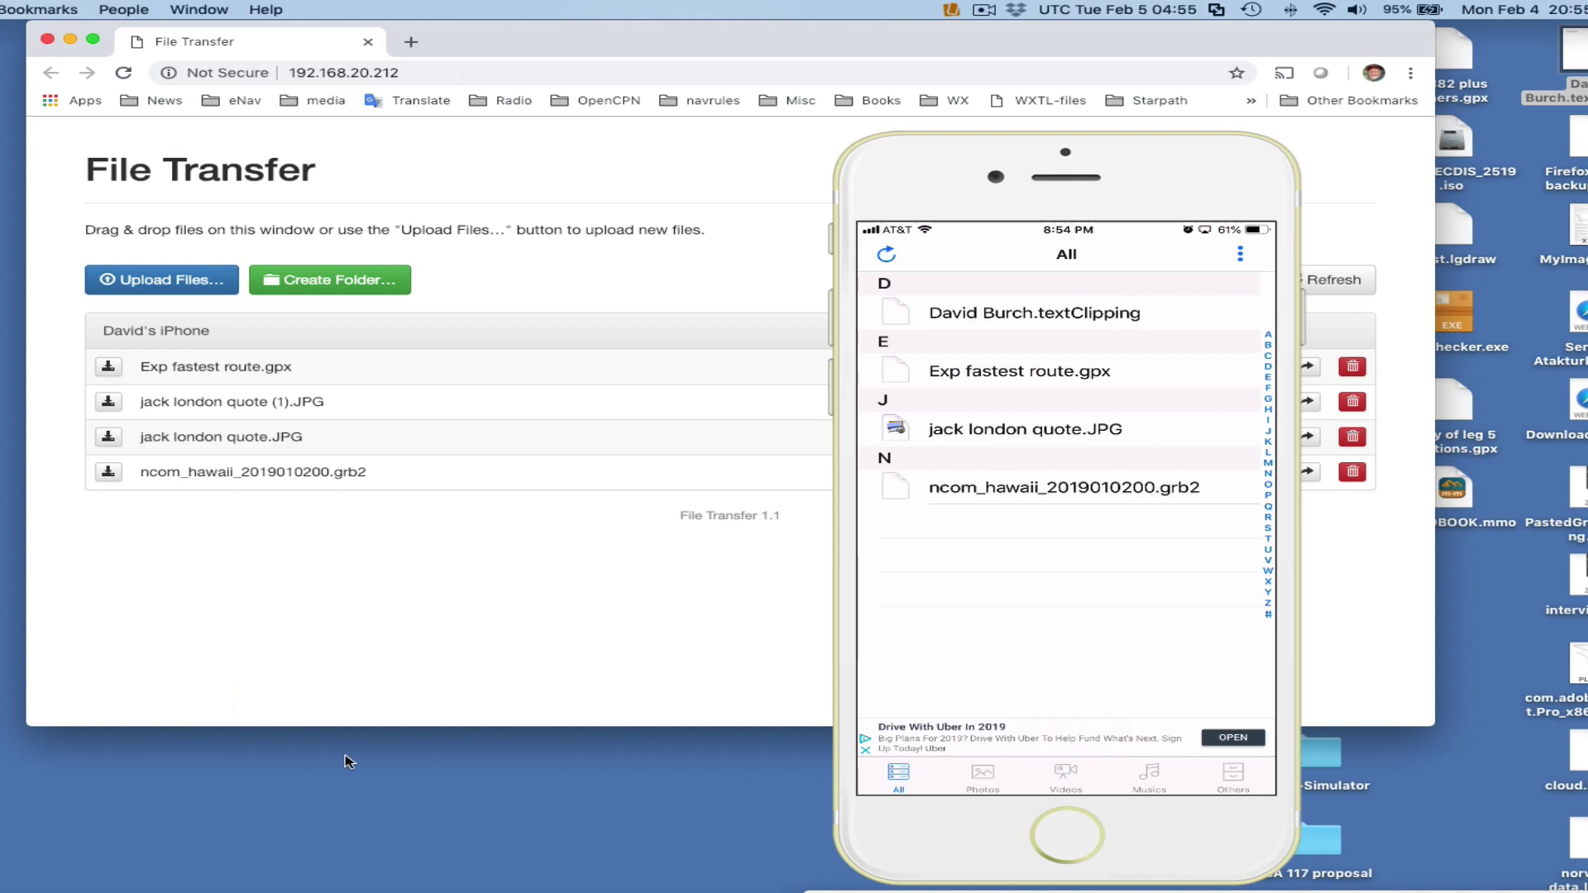
# Step: Send the mirrored iPhone to its Home screen, leaving Easy Transfer
pyautogui.press('super+shift+h')
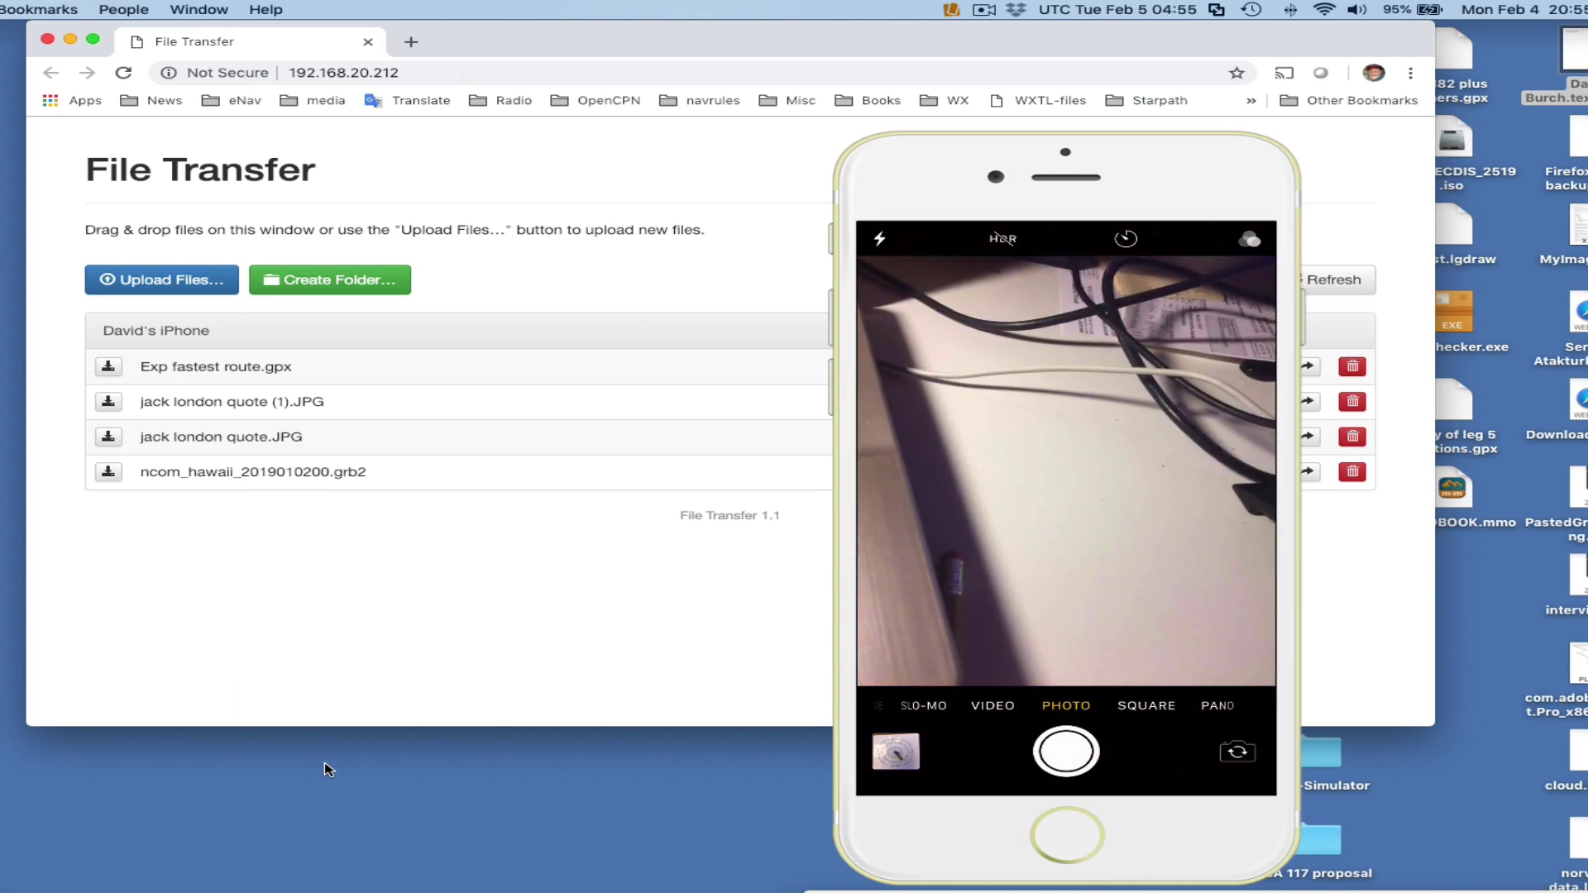
# Step: Shrink the mirrored iPhone window toward the lower right to uncover the file sizes column
pyautogui.click(1212, 150)
pyautogui.moveTo(1250, 134); pyautogui.dragTo(1531, 606)
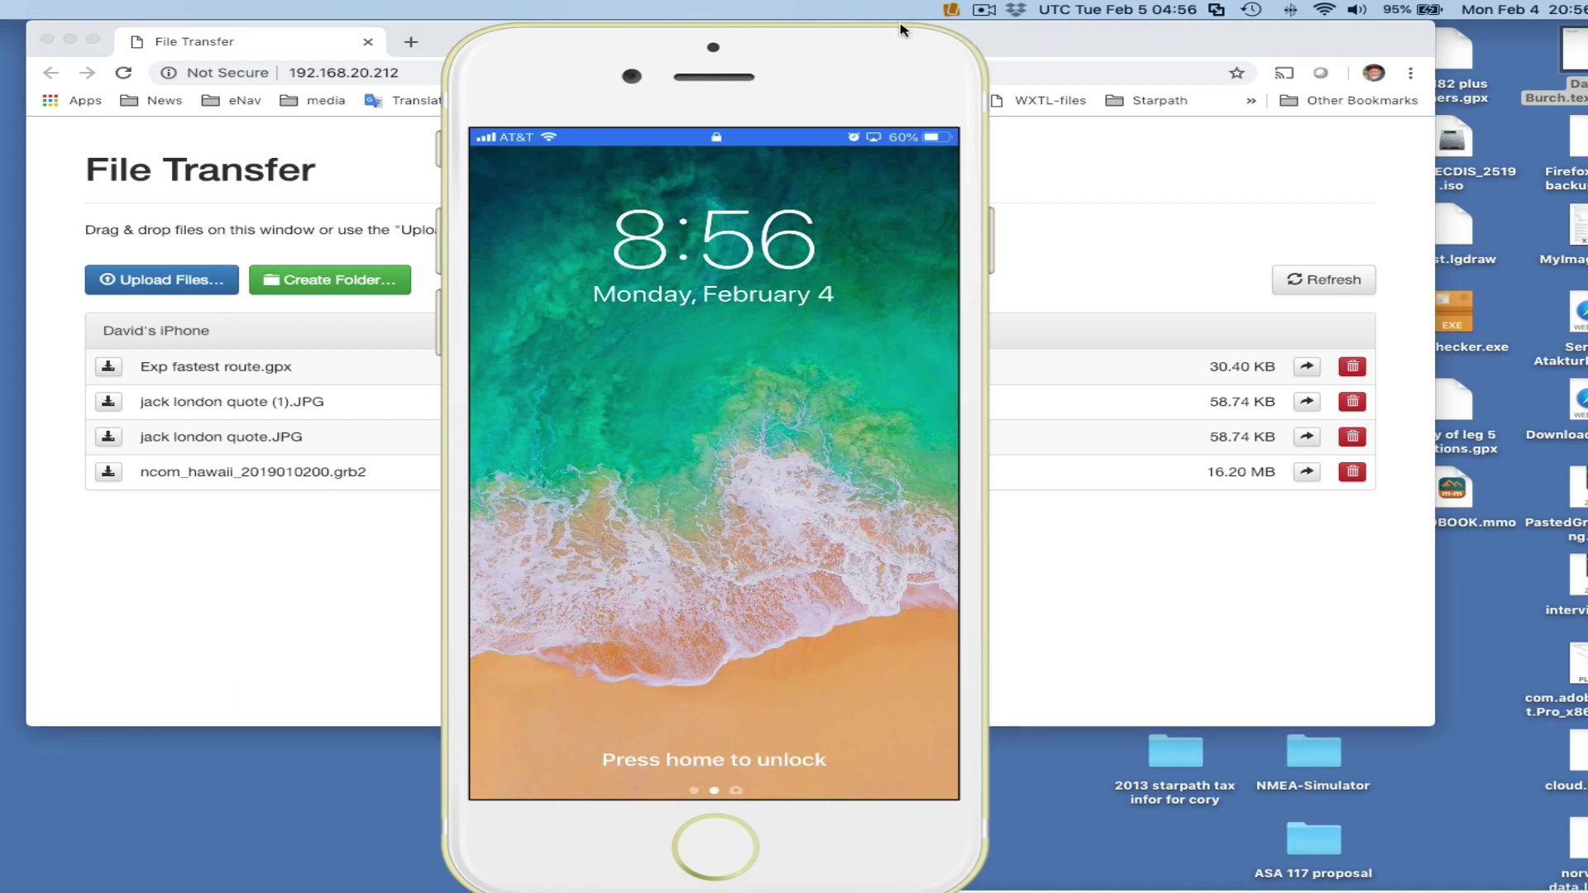
# Step: Nudge the Chrome window and open ScreenFlow's menu-bar recording menu to stop recording
pyautogui.moveTo(982, 50)
pyautogui.mouseDown()
pyautogui.moveTo(914, 134)
pyautogui.moveTo(914, 338)
pyautogui.moveTo(1023, 81)
pyautogui.moveTo(996, 55)
pyautogui.mouseUp()
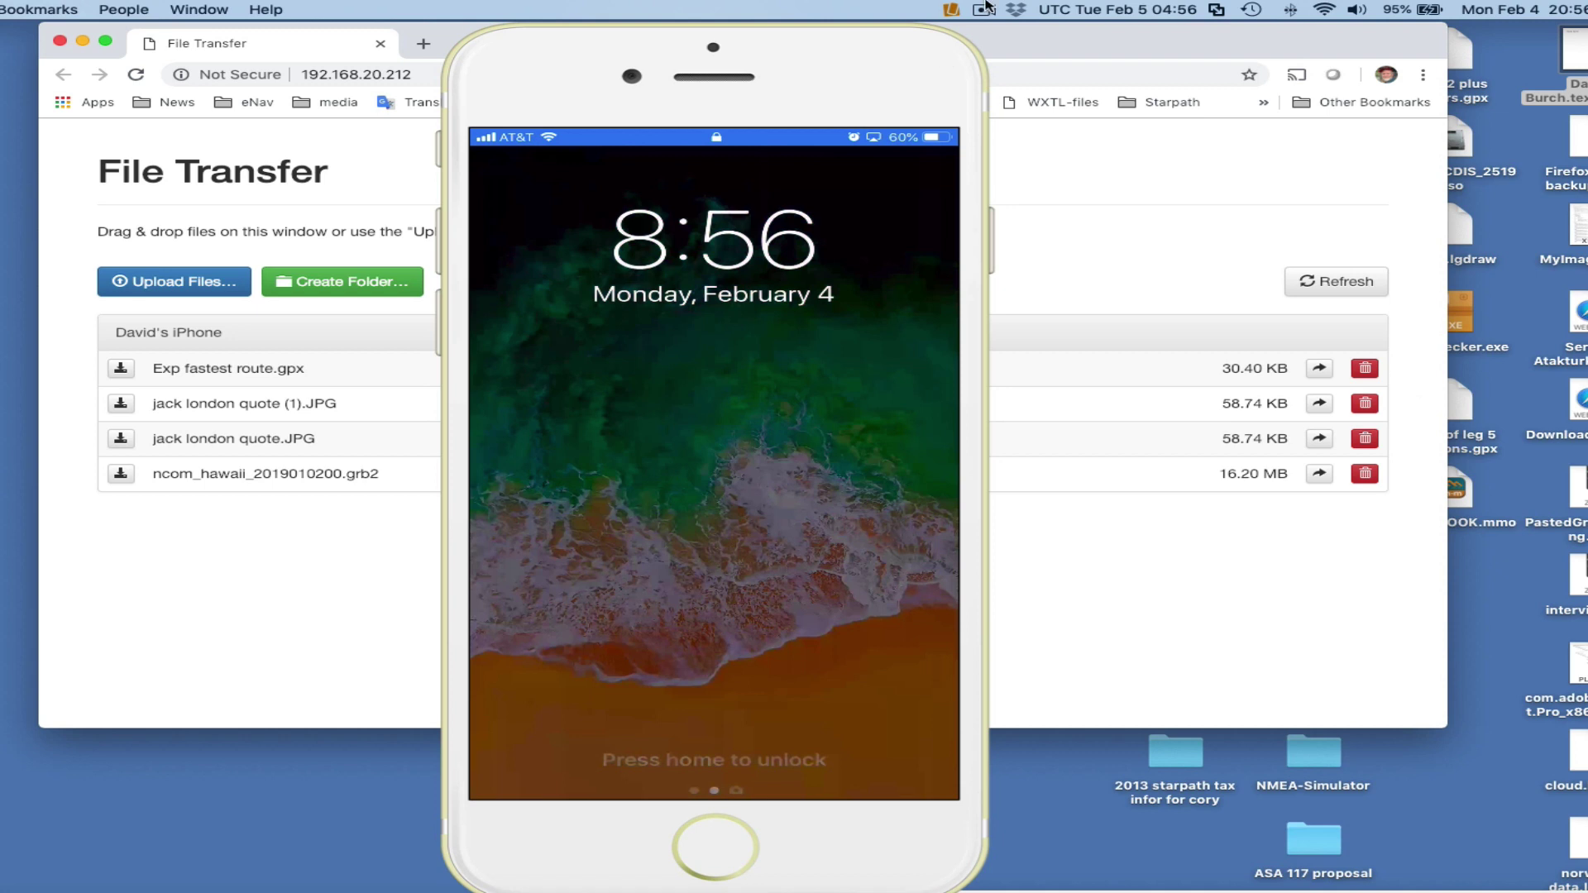
pyautogui.click(984, 11)
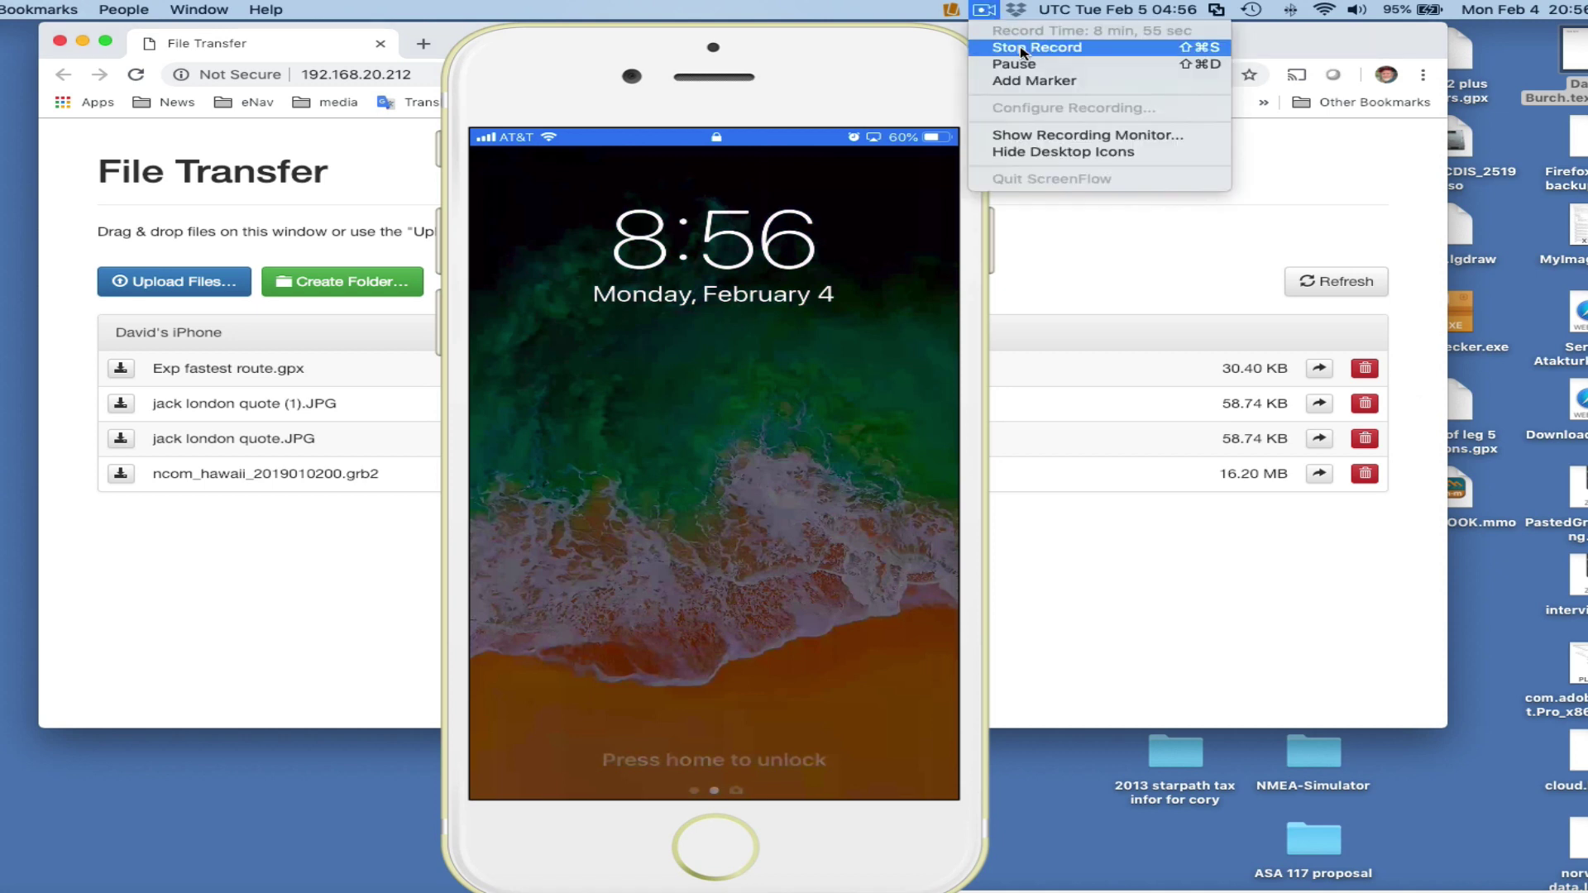